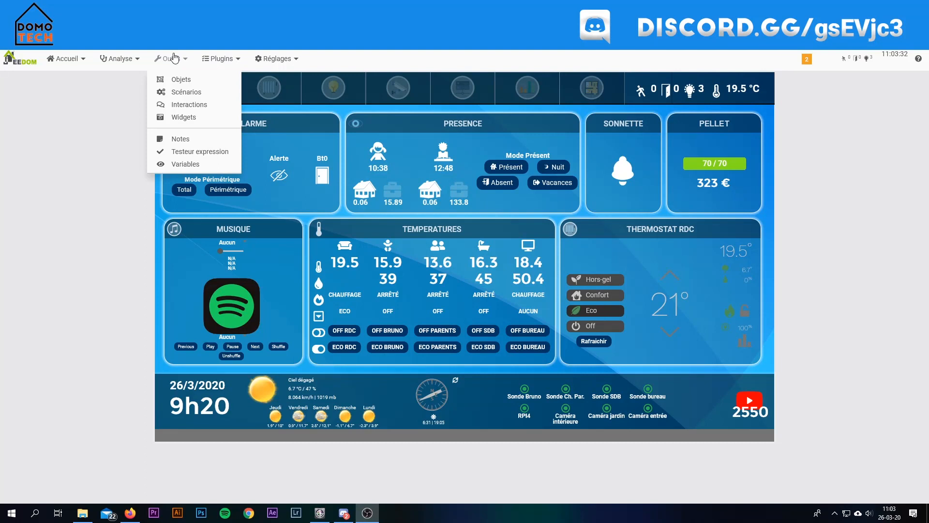
Step: Open the blocks of "scénario exemple" from the test group of scenarios
{"action": "left_click", "coordinate": [187, 93]}
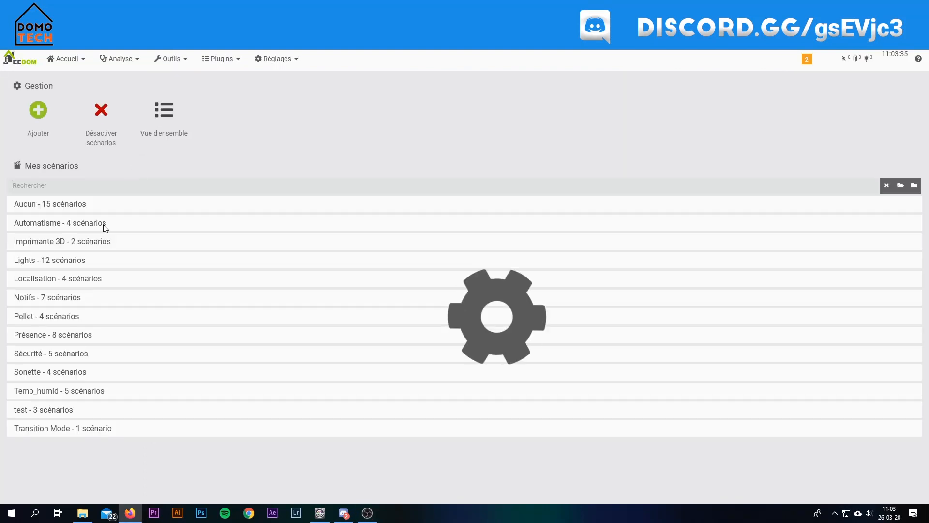
{"action": "left_click", "coordinate": [42, 416]}
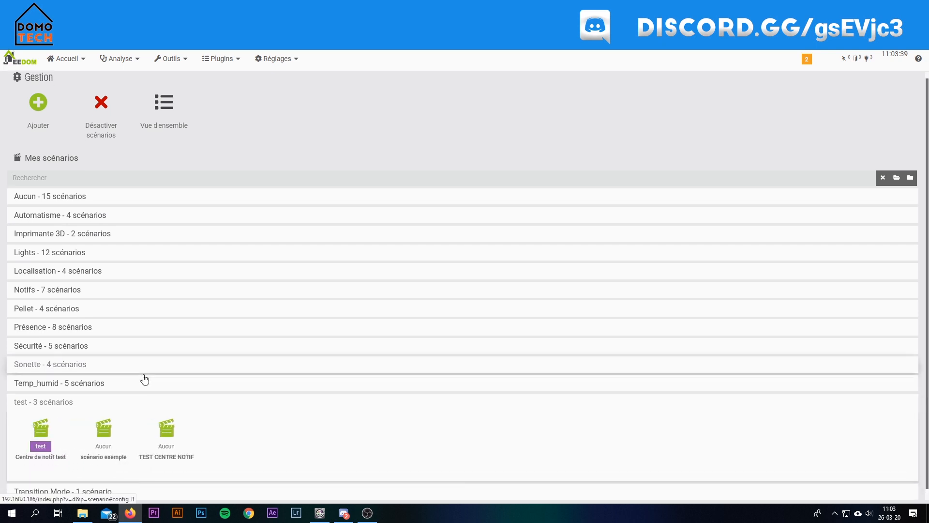
{"action": "left_click", "coordinate": [100, 434]}
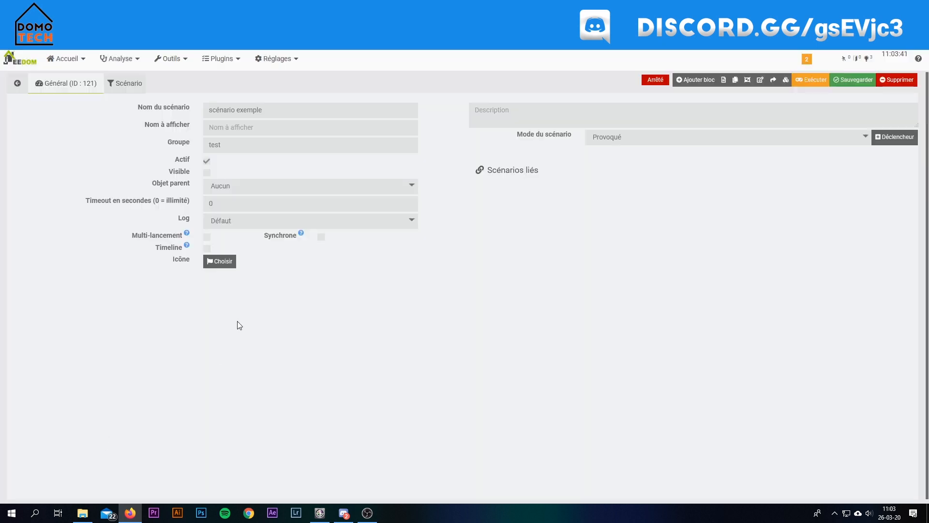
{"action": "left_click", "coordinate": [124, 83]}
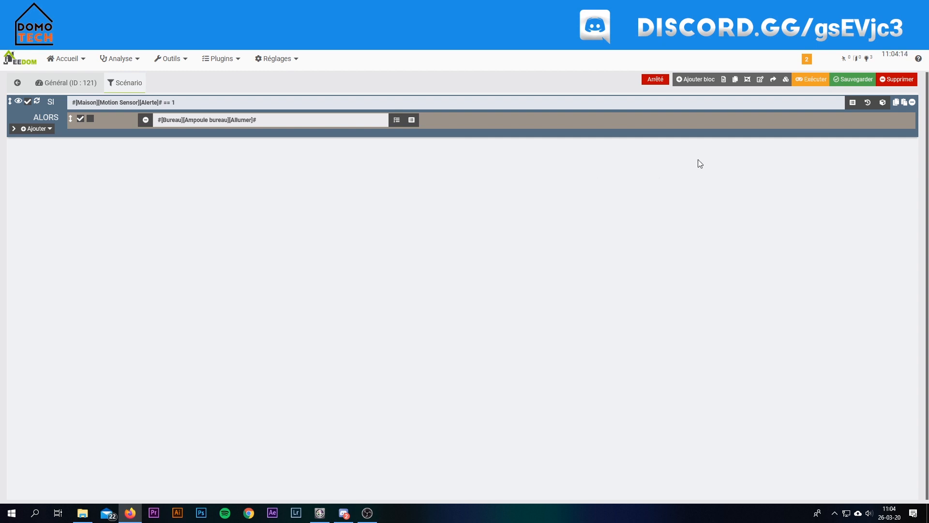
Step: Save the scenario as a template named test_duplication
{"action": "left_click", "coordinate": [786, 79]}
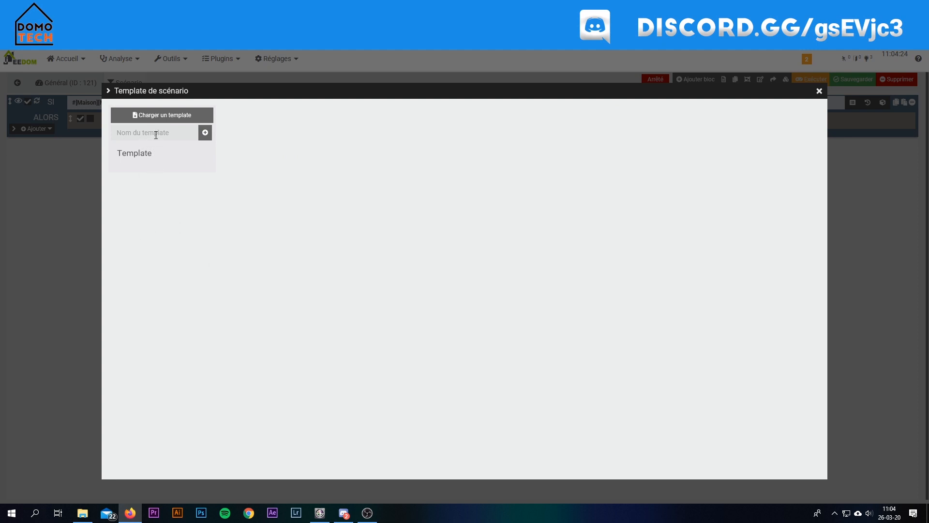
{"action": "type", "text": "test_duplication"}
{"action": "left_click", "coordinate": [205, 133]}
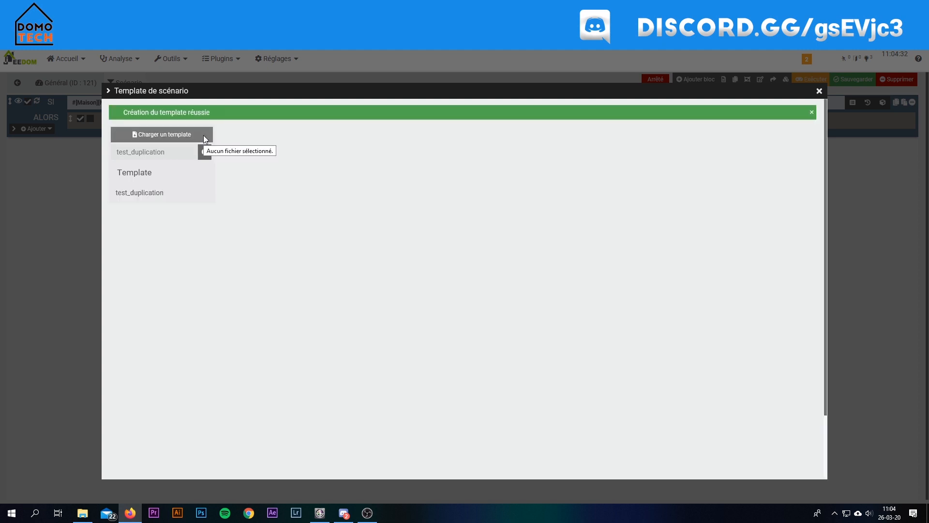
Step: Download the test_duplication template as a JSON file and close the template dialog
{"action": "left_click", "coordinate": [130, 194]}
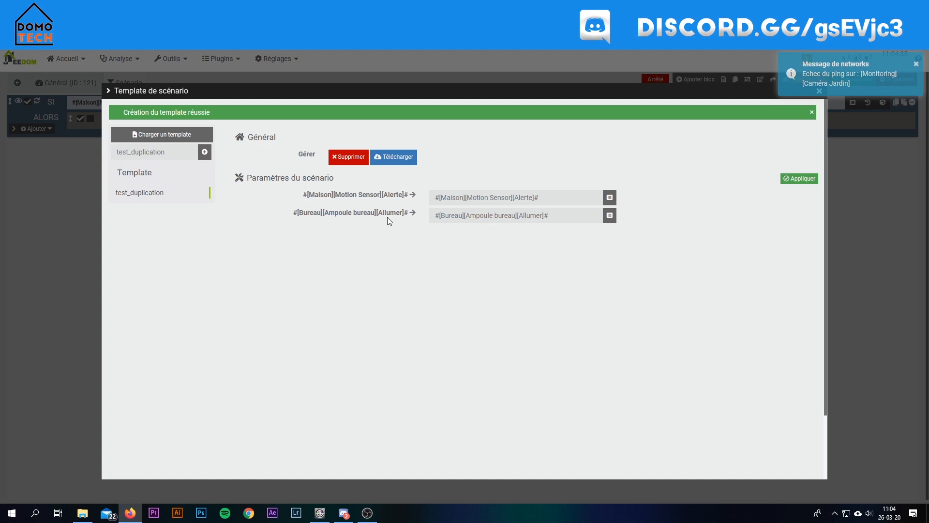
{"action": "left_click", "coordinate": [395, 162]}
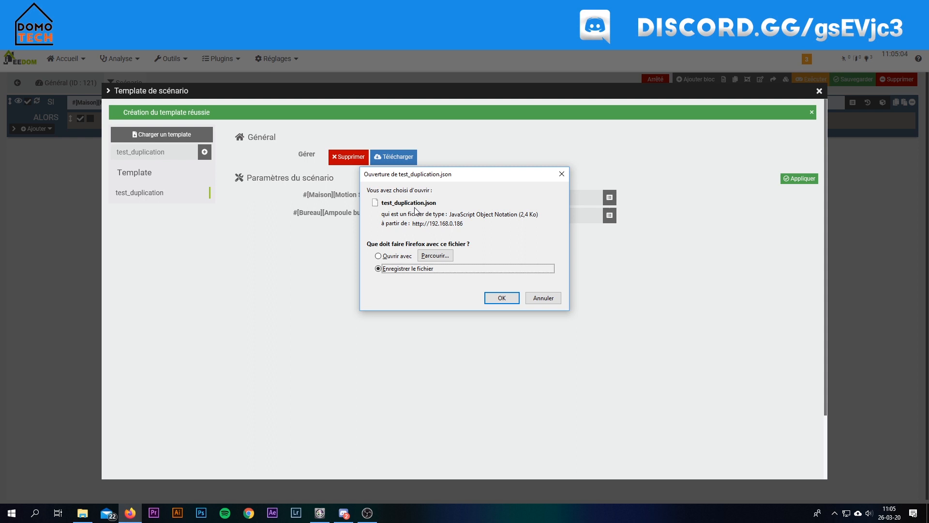
{"action": "left_click", "coordinate": [501, 298]}
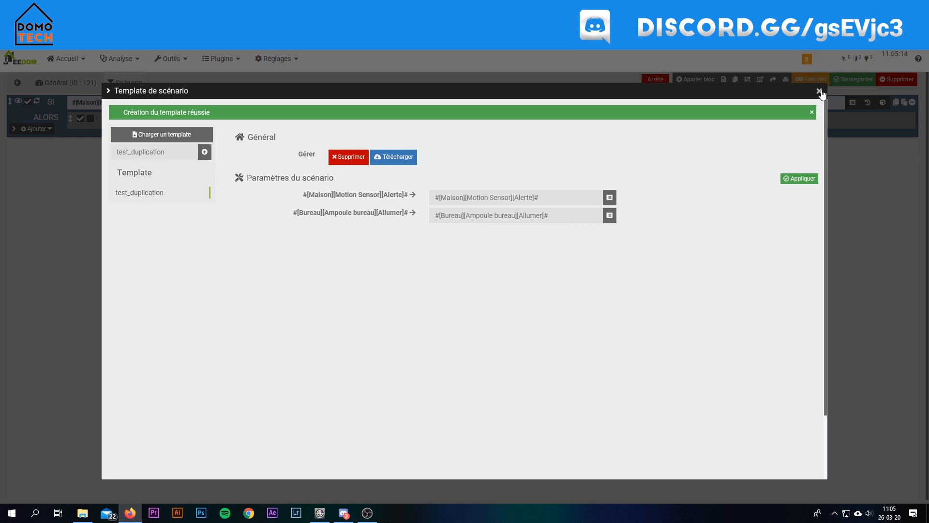
{"action": "left_click", "coordinate": [820, 91]}
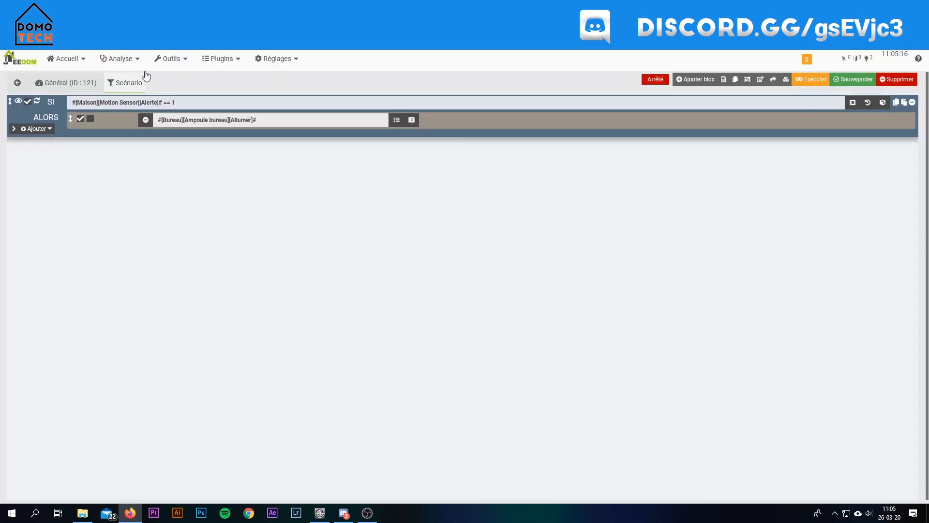
Step: Open the scenario list in a new browser tab and add a scenario named test-duplication
{"action": "mouse_move", "coordinate": [171, 61]}
{"action": "right_click", "coordinate": [180, 94]}
{"action": "left_click", "coordinate": [217, 101]}
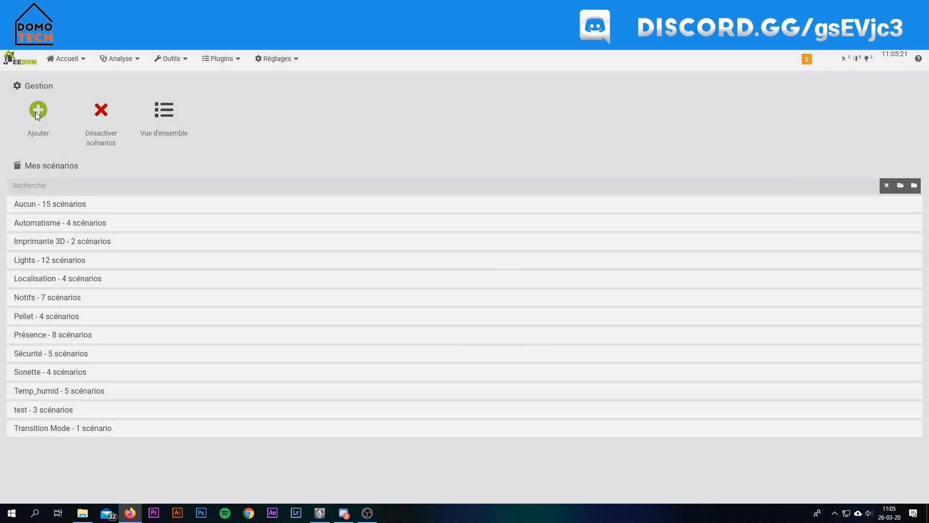
{"action": "left_click", "coordinate": [37, 112]}
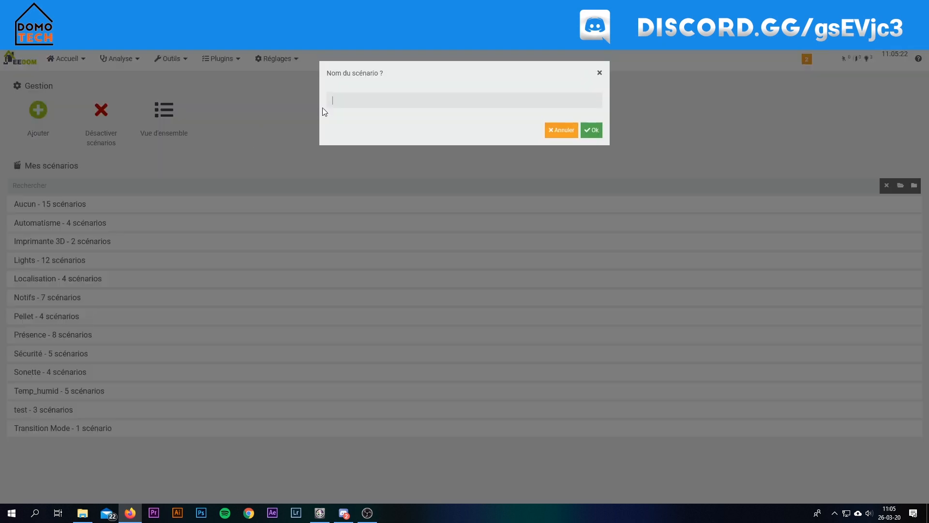
{"action": "type", "text": "test-dupluica"}
{"action": "key", "text": "BackSpace"}
{"action": "type", "text": "ication"}
{"action": "key", "text": "Return"}
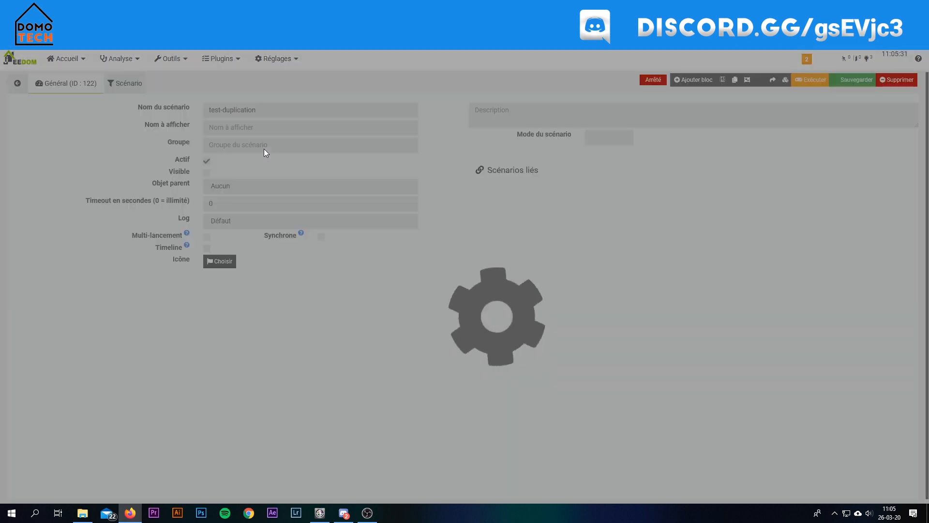
Step: Assign the new scenario to the group test, leaving the display name empty, and save it
{"action": "type", "text": "tesrt"}
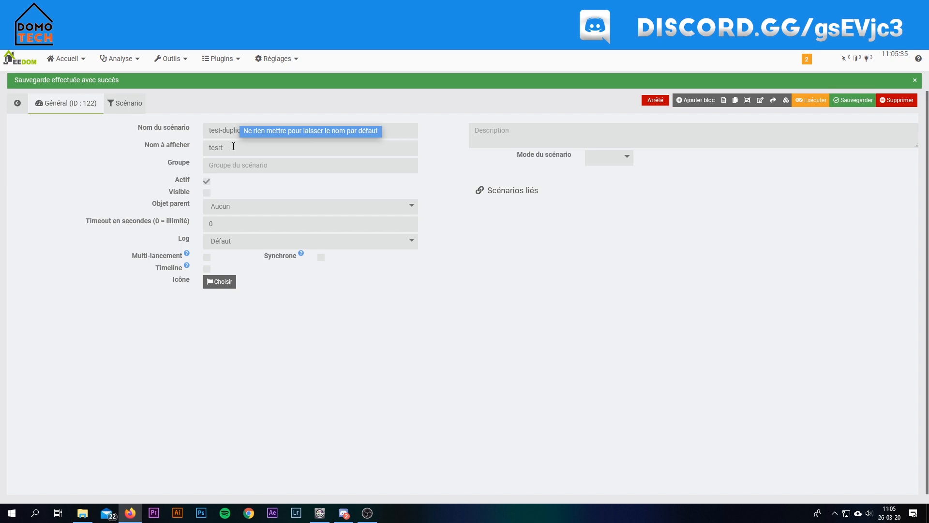
{"action": "left_click_drag", "start_coordinate": [232, 147], "coordinate": [209, 164]}
{"action": "key", "text": "BackSpace"}
{"action": "left_click", "coordinate": [224, 164]}
{"action": "type", "text": "test"}
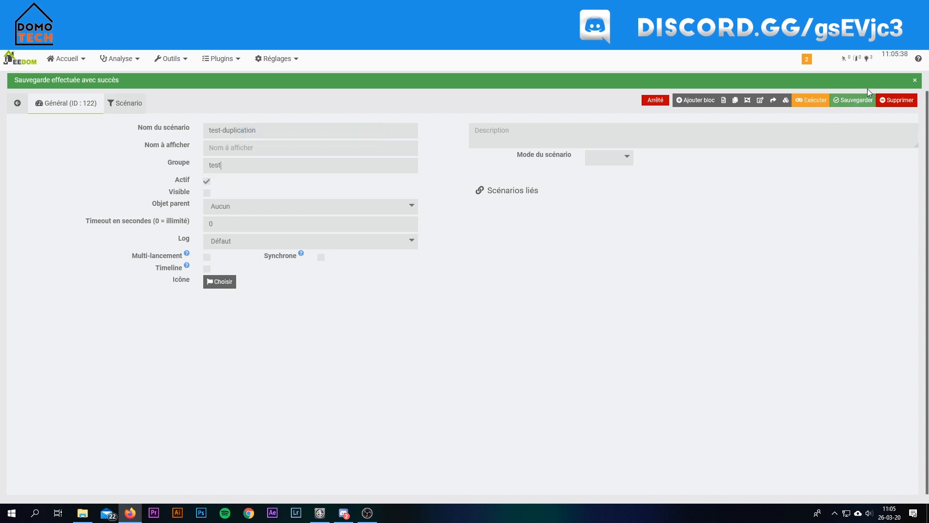
{"action": "left_click", "coordinate": [852, 96]}
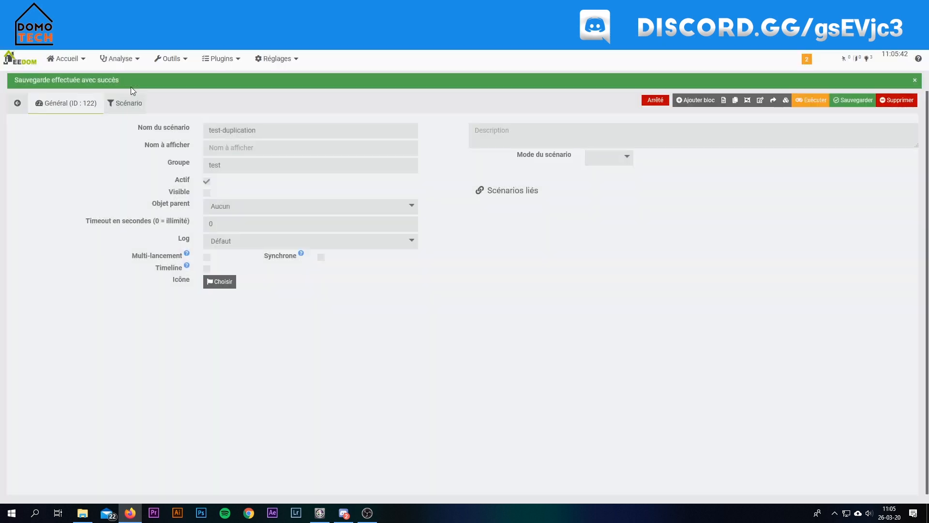
Step: Load the test_duplication template's parameters in the new scenario and compare them with the original scenario's blocks
{"action": "left_click", "coordinate": [125, 103]}
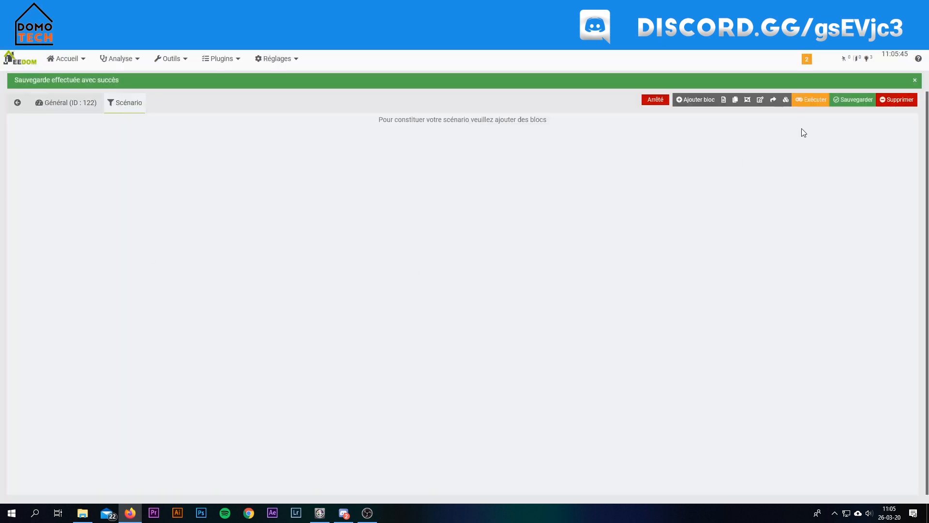
{"action": "left_click", "coordinate": [787, 101]}
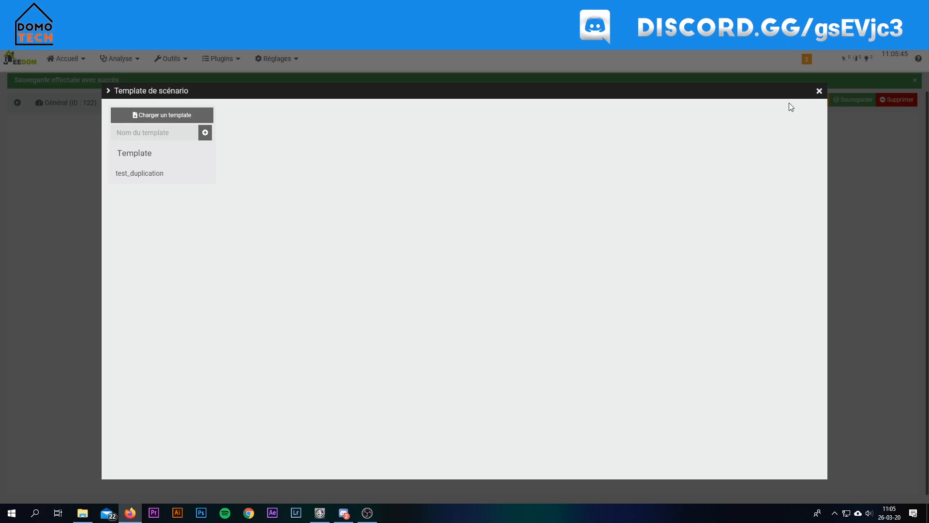
{"action": "left_click", "coordinate": [122, 176]}
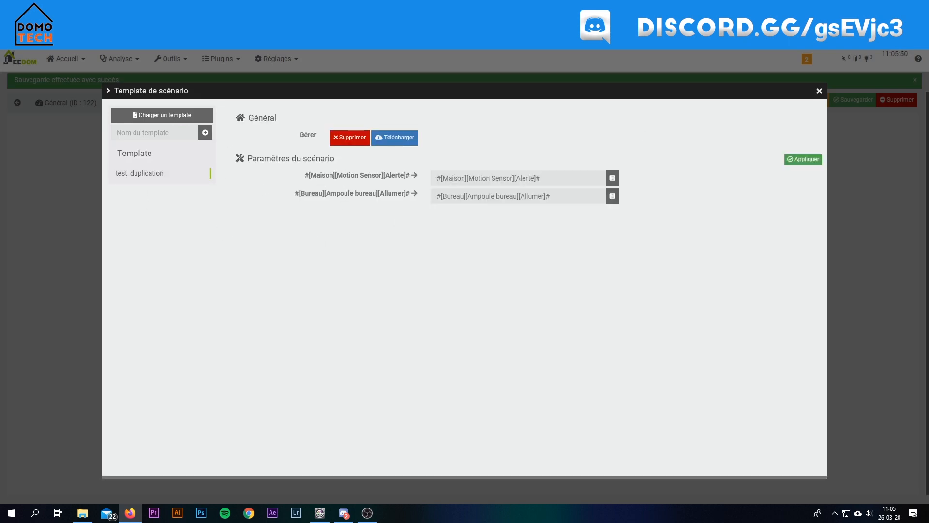
{"action": "left_click", "coordinate": [96, 8]}
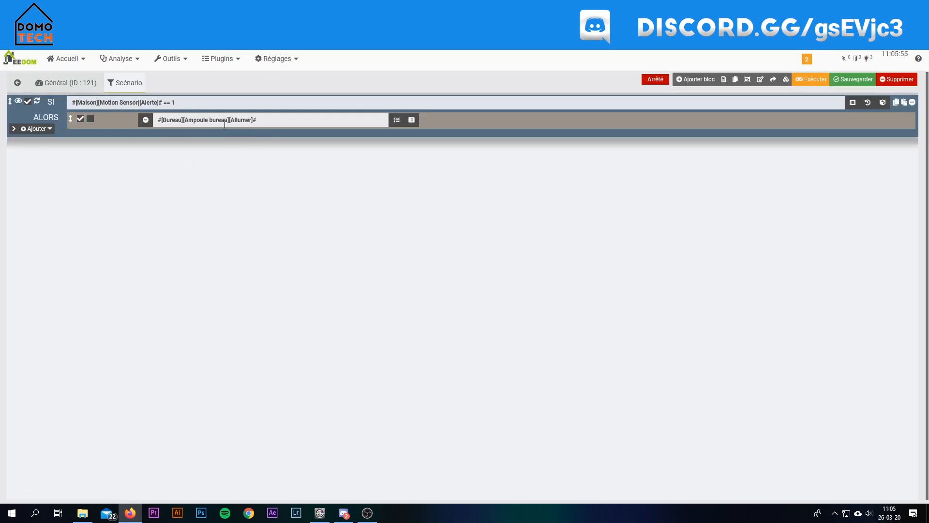
{"action": "left_click", "coordinate": [222, 8]}
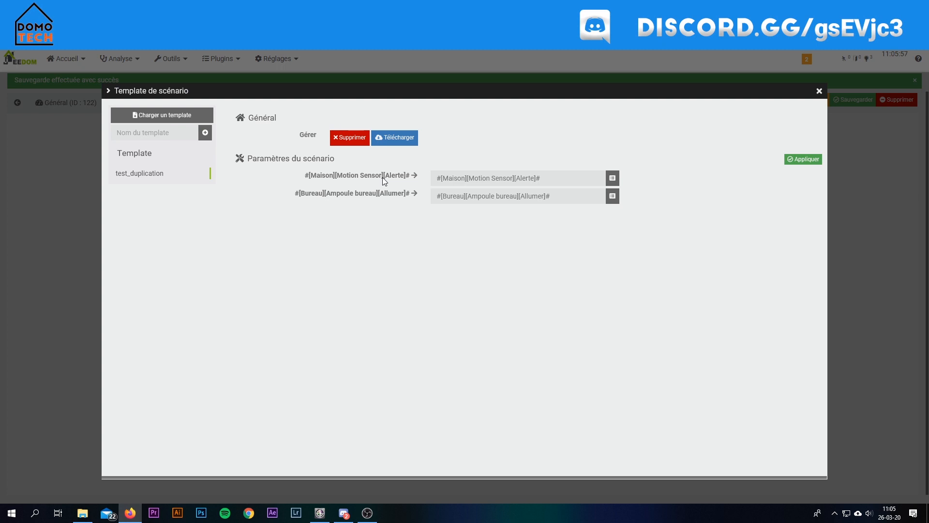
Step: Replace the template's motion sensor command with the Alerte command of Mouvement vide in Maison
{"action": "left_click", "coordinate": [612, 177]}
{"action": "left_click", "coordinate": [320, 264]}
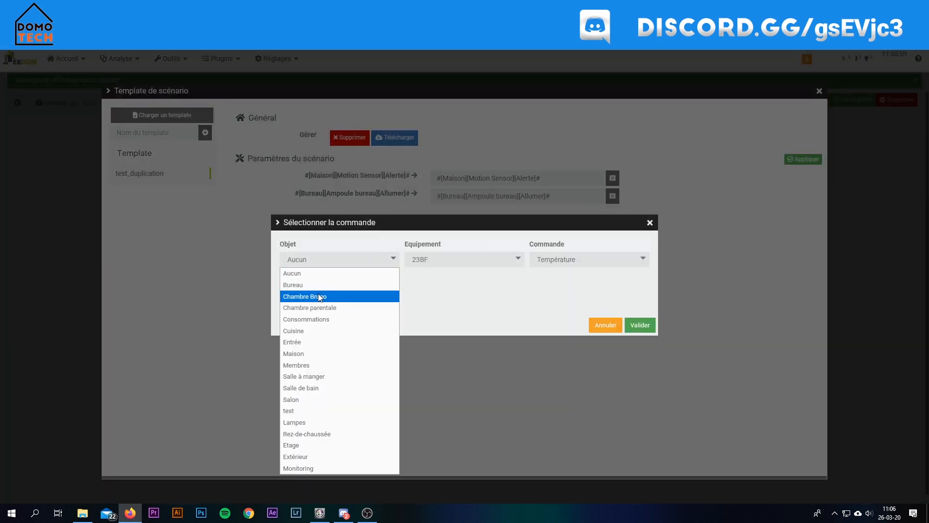
{"action": "left_click", "coordinate": [327, 353]}
{"action": "left_click", "coordinate": [440, 264]}
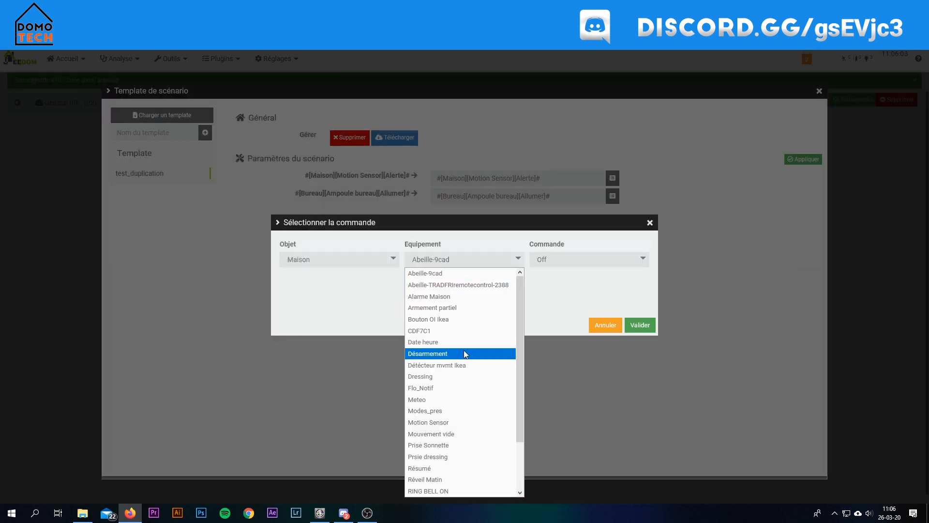
{"action": "left_click", "coordinate": [456, 434]}
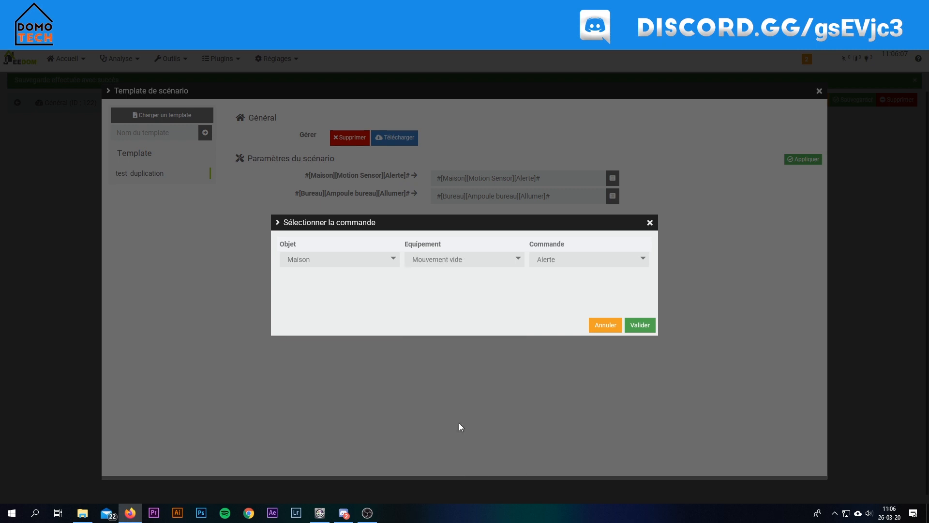
{"action": "left_click", "coordinate": [640, 326]}
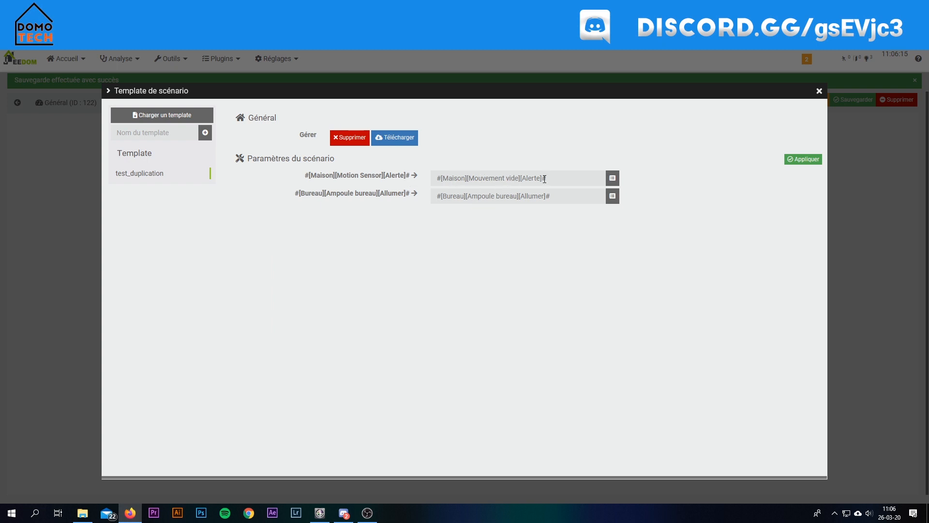
Step: Replace the template's office bulb command with the Allumer command of Ampoule salon in Salon
{"action": "left_click", "coordinate": [612, 196]}
{"action": "left_click", "coordinate": [415, 260]}
{"action": "left_click", "coordinate": [346, 262]}
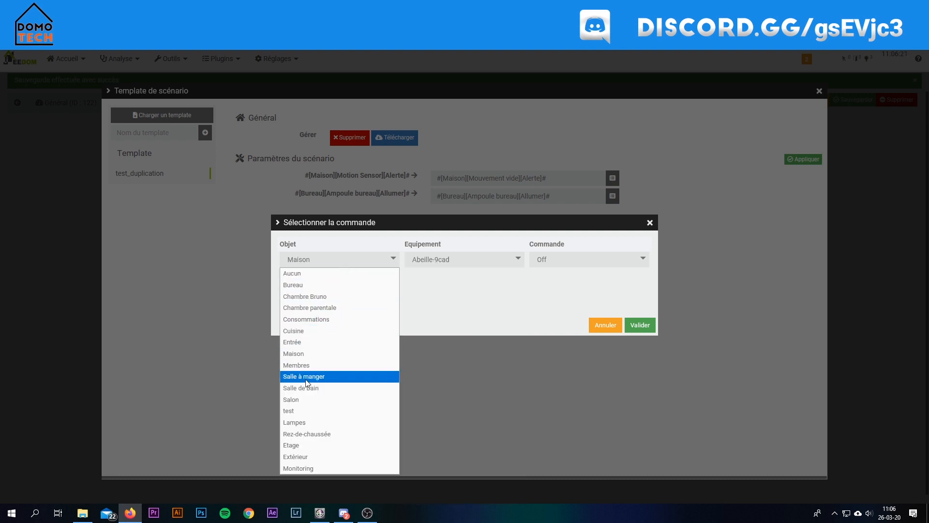
{"action": "left_click", "coordinate": [293, 399]}
{"action": "left_click", "coordinate": [583, 260]}
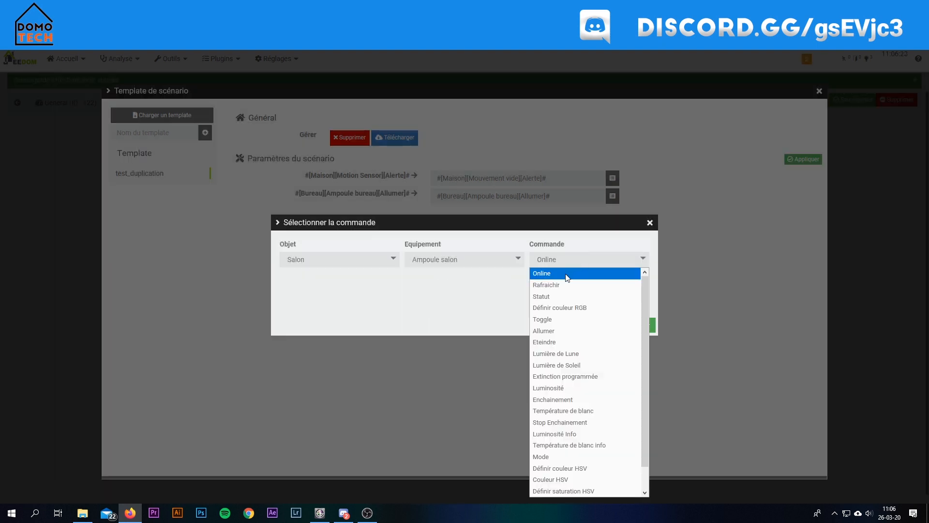
{"action": "left_click", "coordinate": [547, 330]}
{"action": "left_click", "coordinate": [643, 325]}
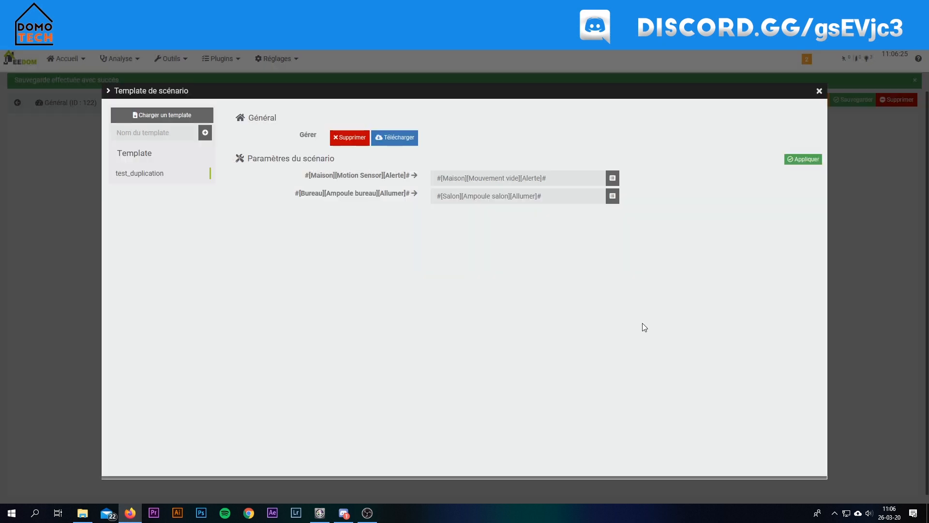
Step: Apply the template to the new scenario, accepting the overwrite, and close the template dialog
{"action": "left_click", "coordinate": [801, 160]}
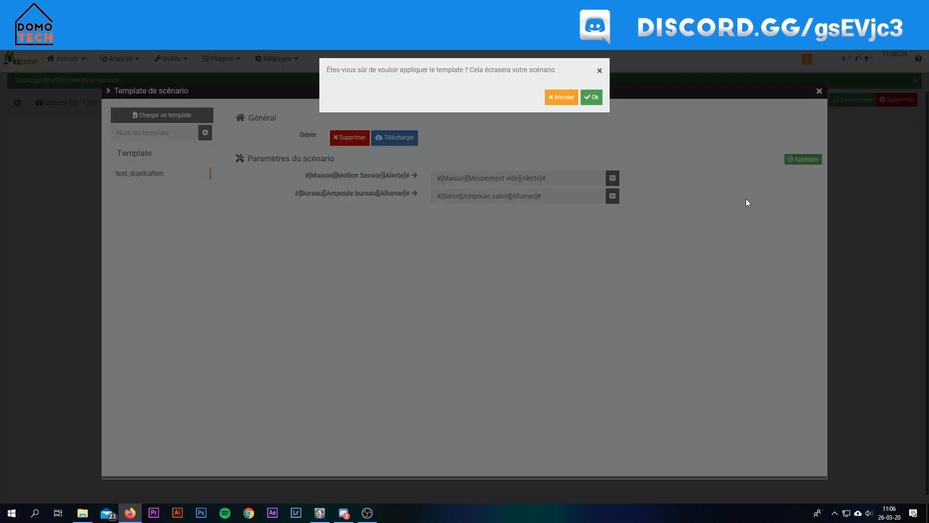
{"action": "left_click", "coordinate": [593, 100]}
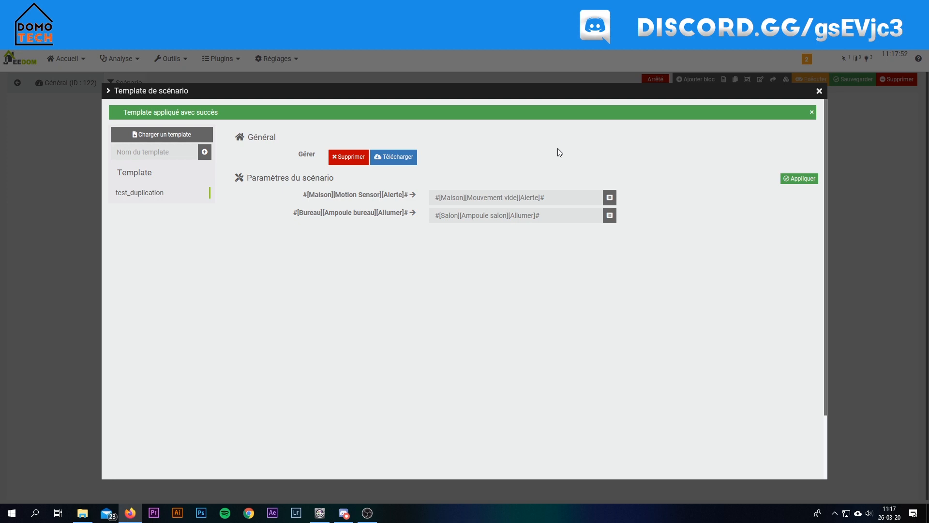
{"action": "left_click", "coordinate": [820, 92]}
Step: Compare the duplicated scenario's condition and action with those of the original scenario
{"action": "left_click", "coordinate": [42, 25]}
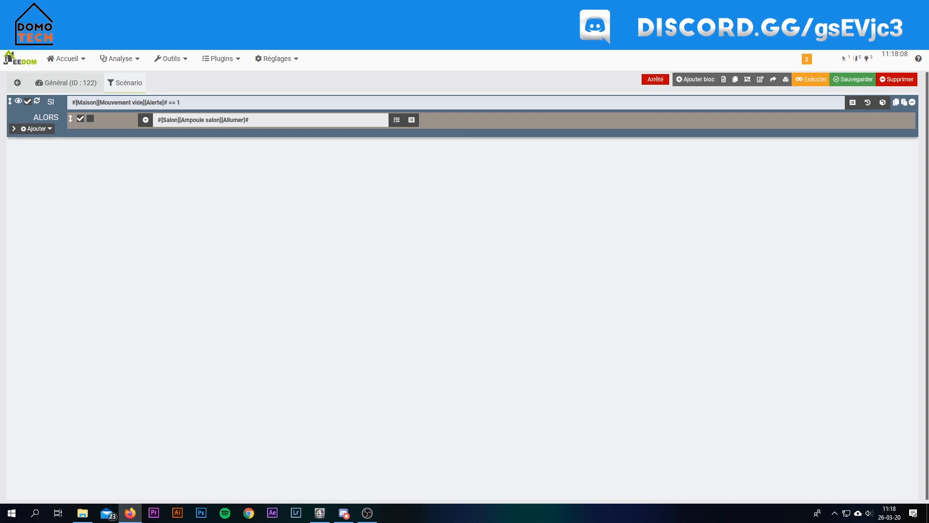
{"action": "left_click", "coordinate": [146, 7]}
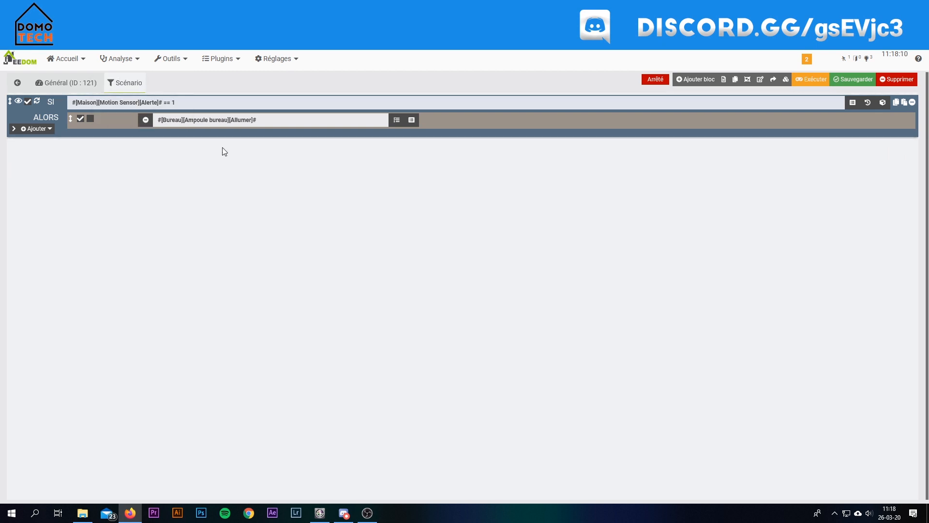
{"action": "left_click", "coordinate": [165, 7]}
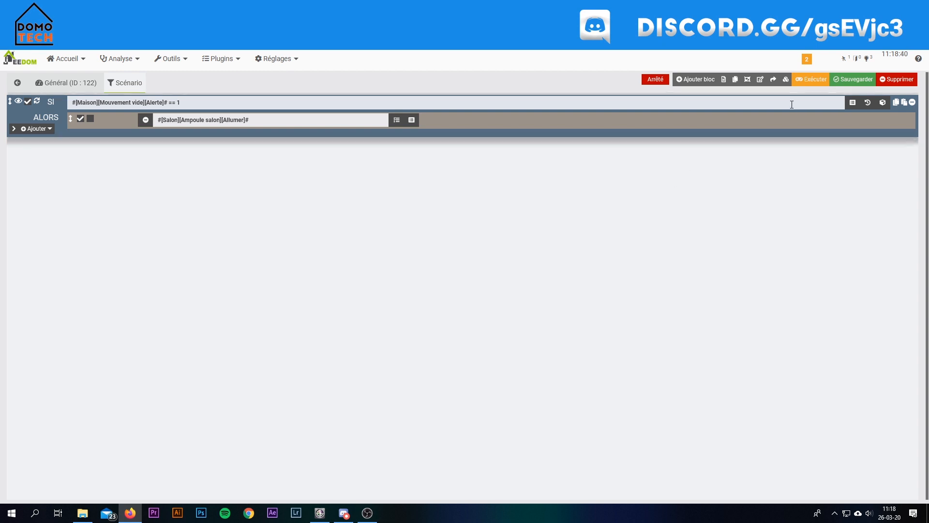
Step: Download the test_duplication template as test_duplication.json into the MONTAGE folder of the Jeedom Tuto #12 project, and close the template dialog
{"action": "left_click", "coordinate": [785, 79]}
{"action": "left_click", "coordinate": [140, 174]}
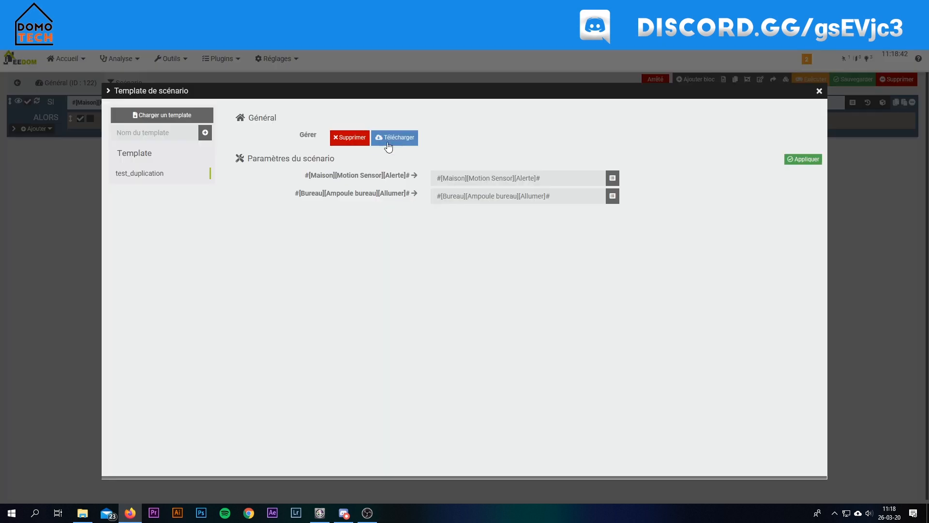
{"action": "left_click", "coordinate": [389, 140]}
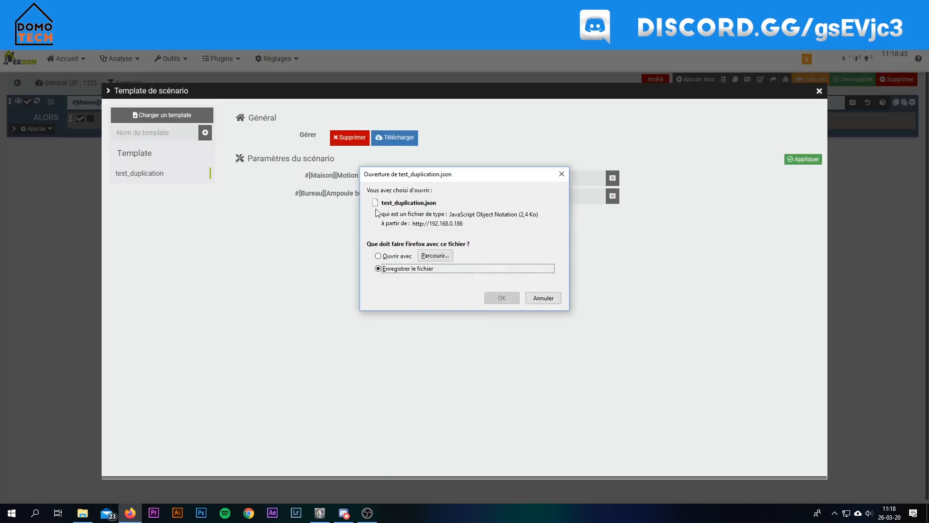
{"action": "left_click", "coordinate": [500, 300]}
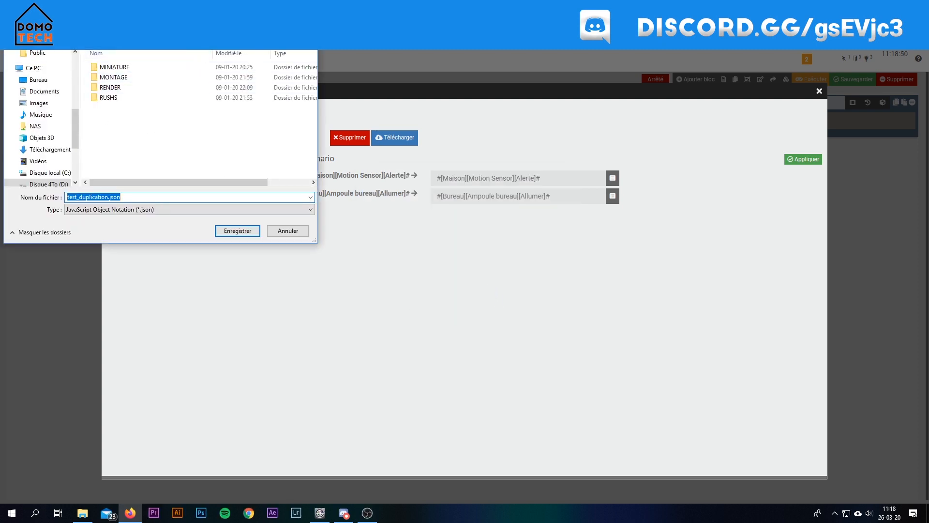
{"action": "left_click", "coordinate": [130, 23]}
{"action": "scroll", "coordinate": [196, 132], "scroll_direction": "down", "scroll_amount": 3}
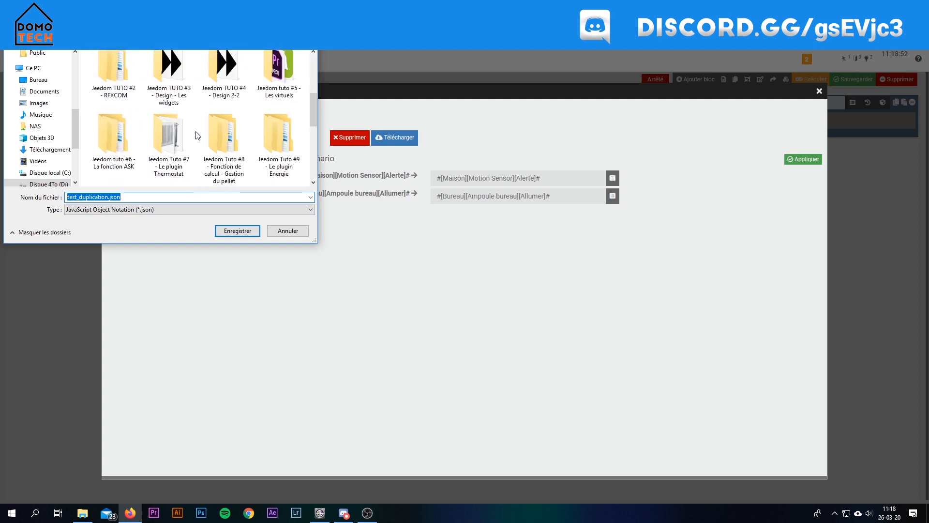
{"action": "scroll", "coordinate": [197, 136], "scroll_direction": "down", "scroll_amount": 3}
{"action": "double_click", "coordinate": [238, 89]}
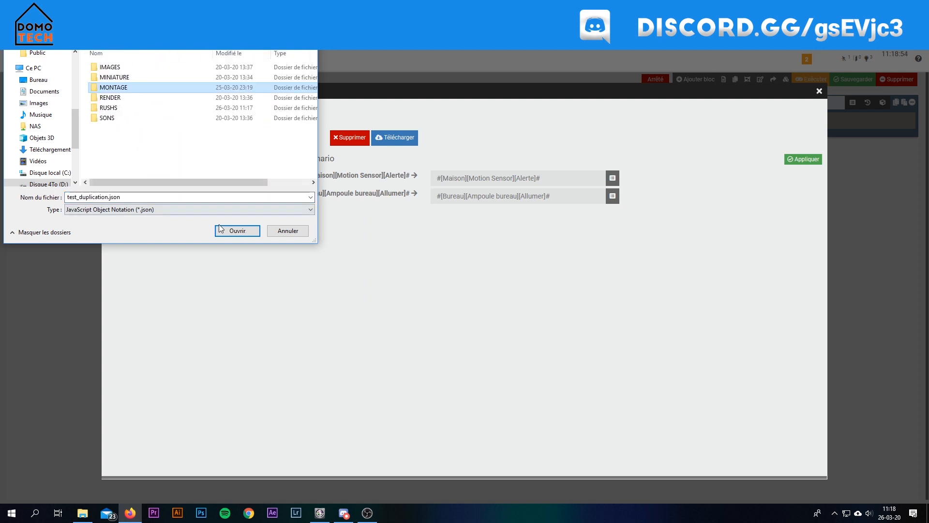
{"action": "left_click", "coordinate": [237, 231]}
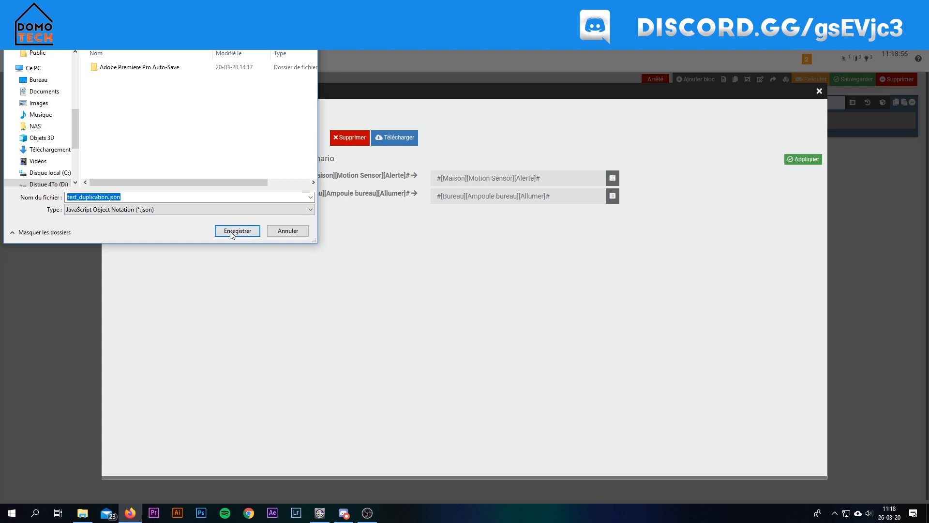
{"action": "left_click", "coordinate": [236, 231]}
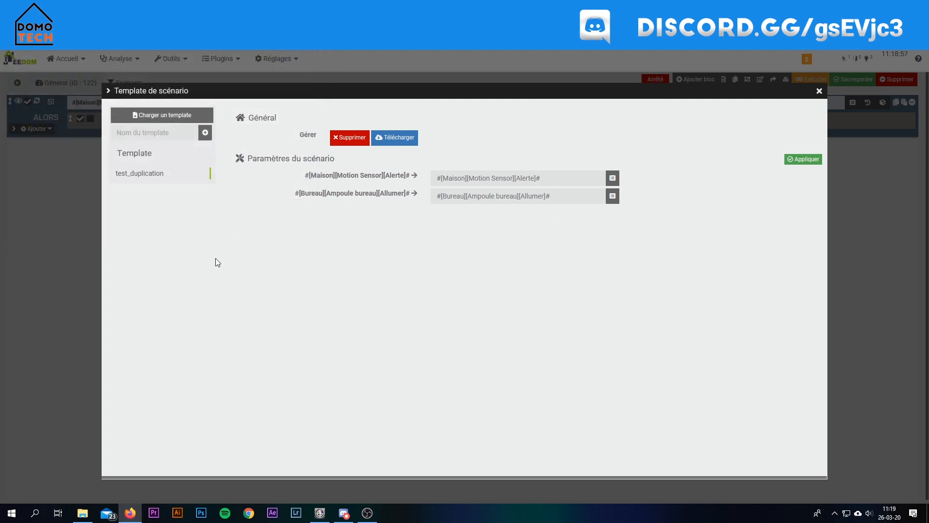
{"action": "left_click", "coordinate": [819, 91]}
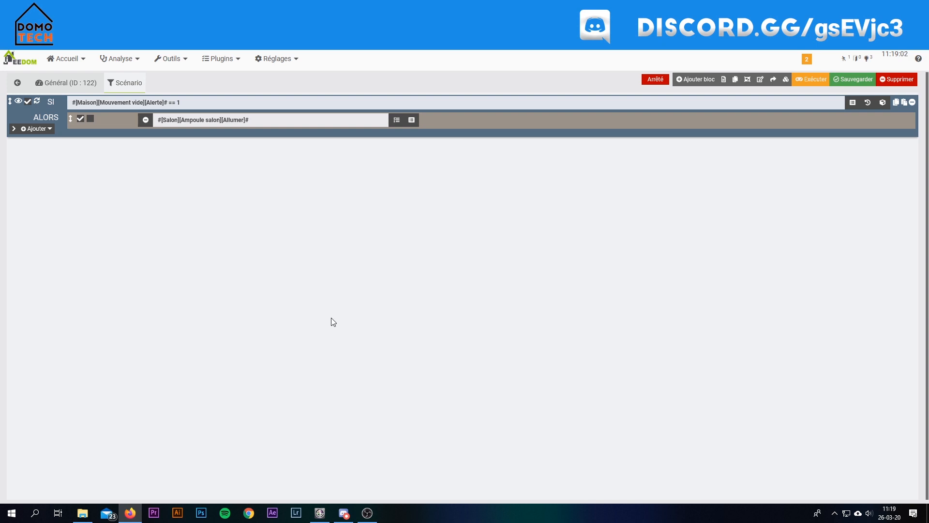
Step: Load the template file test_duplication.json from the Jeedom Tuto #12 - Partage & Duplication de scénarios folder and check the template list
{"action": "left_click", "coordinate": [786, 80]}
{"action": "left_click", "coordinate": [156, 118]}
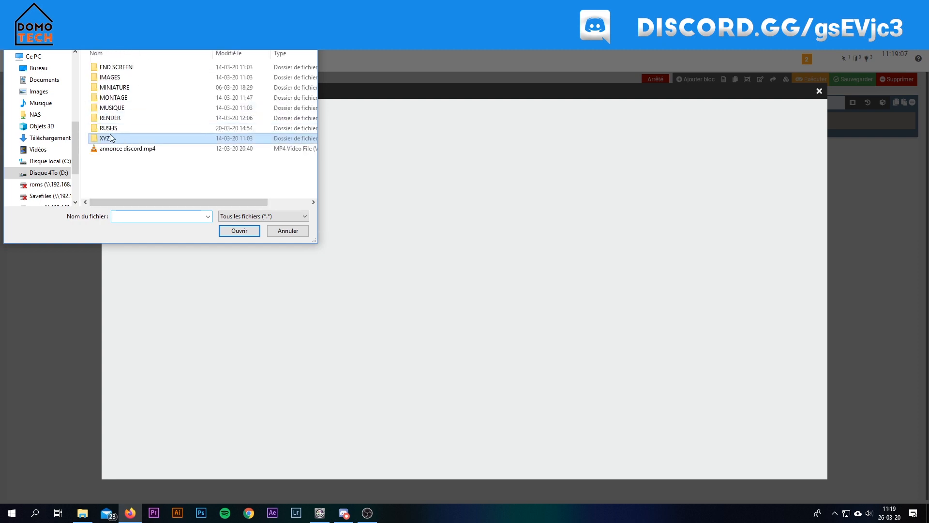
{"action": "double_click", "coordinate": [117, 140]}
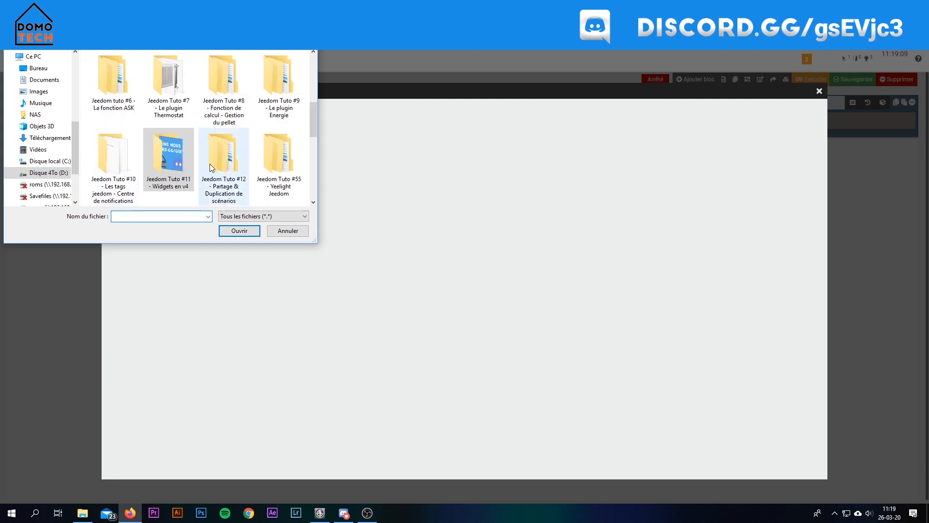
{"action": "double_click", "coordinate": [208, 167]}
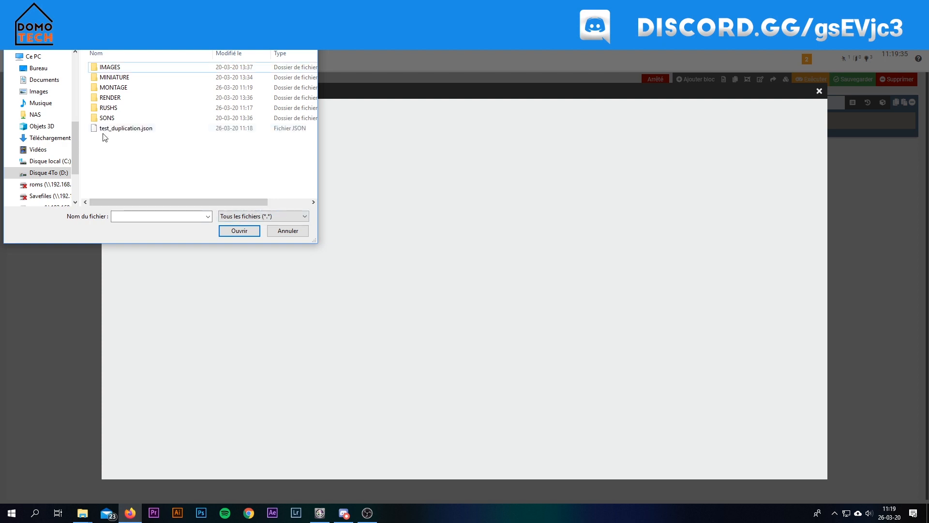
{"action": "double_click", "coordinate": [127, 128]}
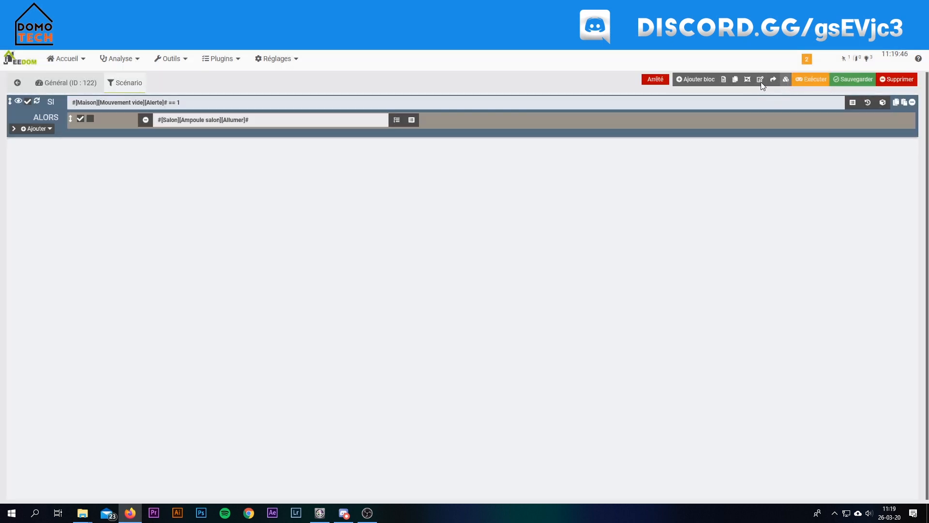
{"action": "left_click", "coordinate": [785, 80]}
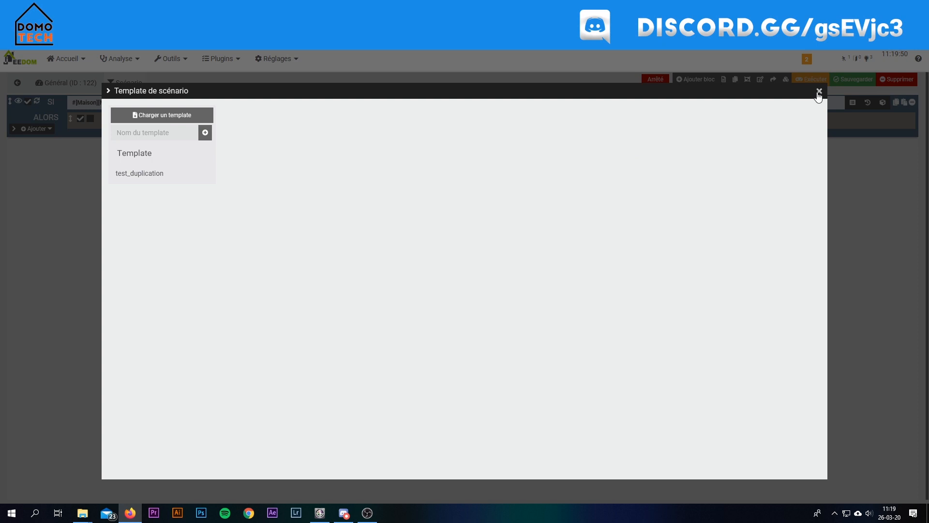
{"action": "left_click", "coordinate": [819, 91]}
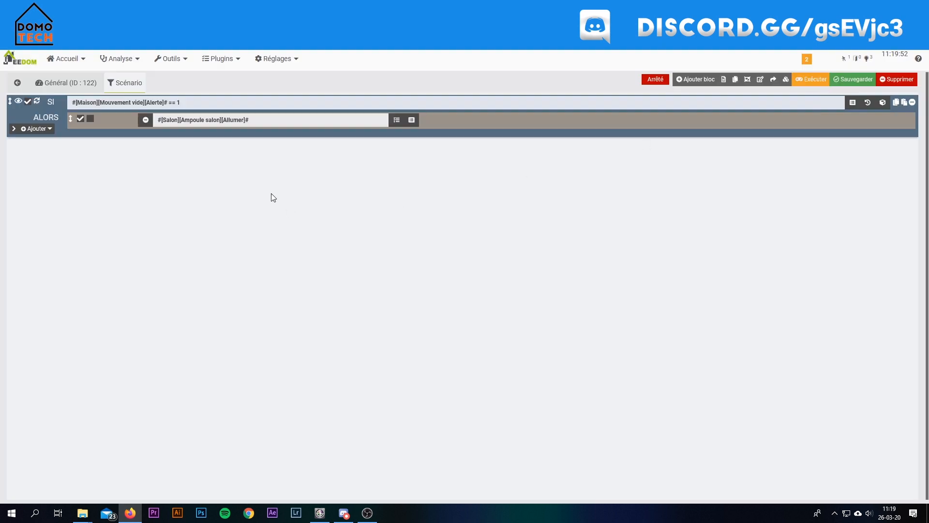
Step: Open the blocks of the Centre de notifications scenario from the Notifs group
{"action": "left_click", "coordinate": [171, 62]}
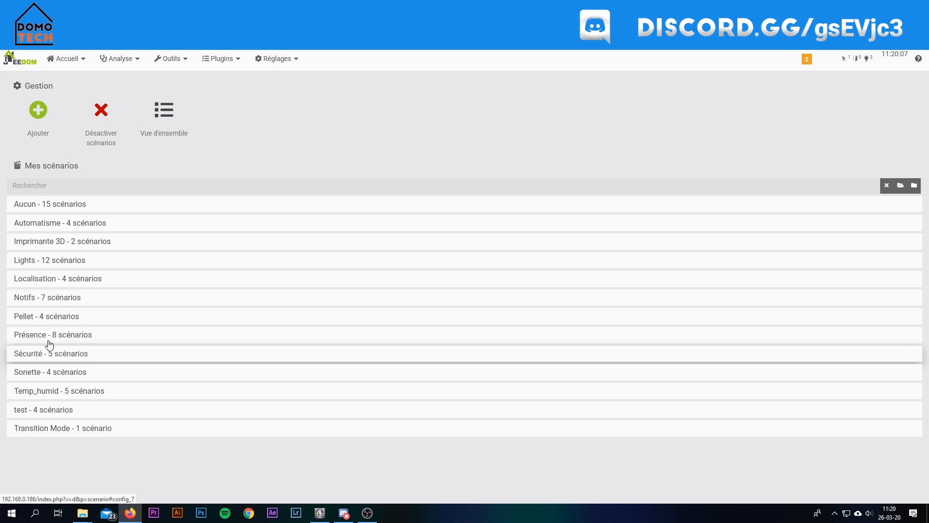
{"action": "left_click", "coordinate": [46, 299]}
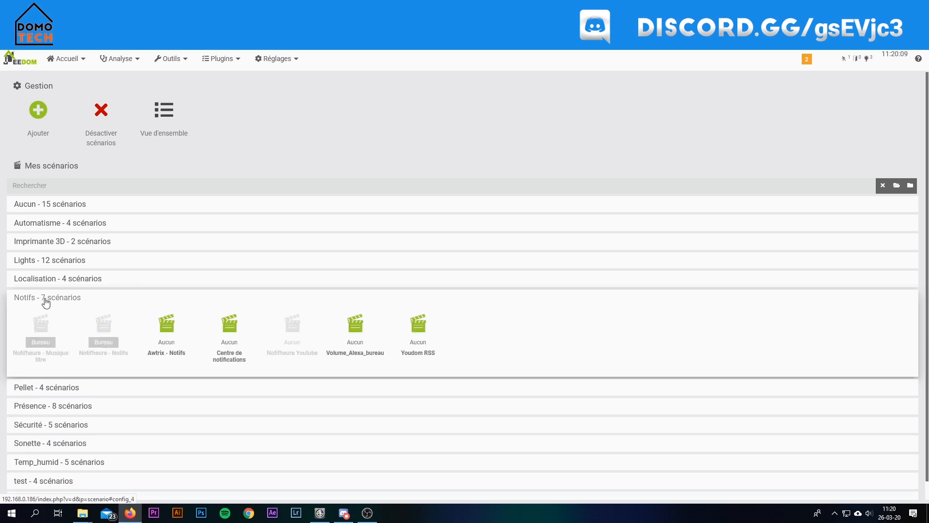
{"action": "left_click", "coordinate": [225, 324]}
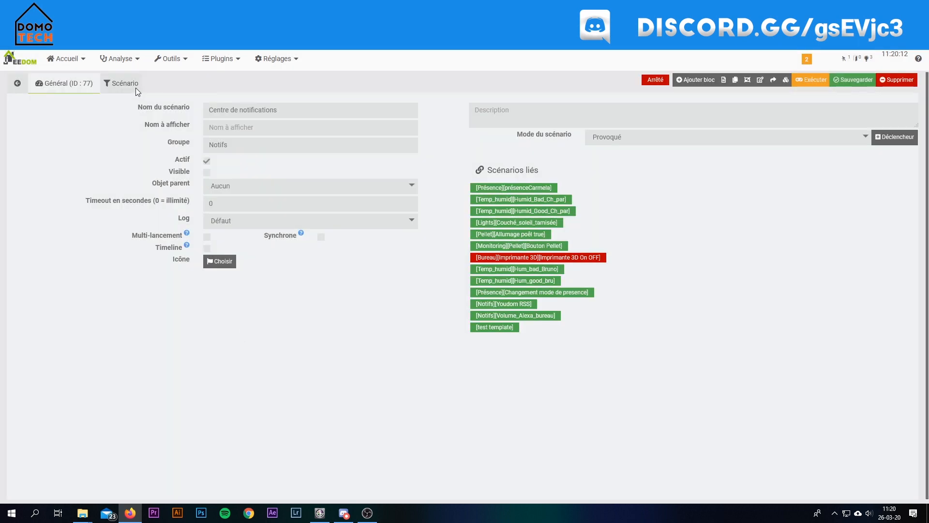
{"action": "left_click", "coordinate": [125, 83]}
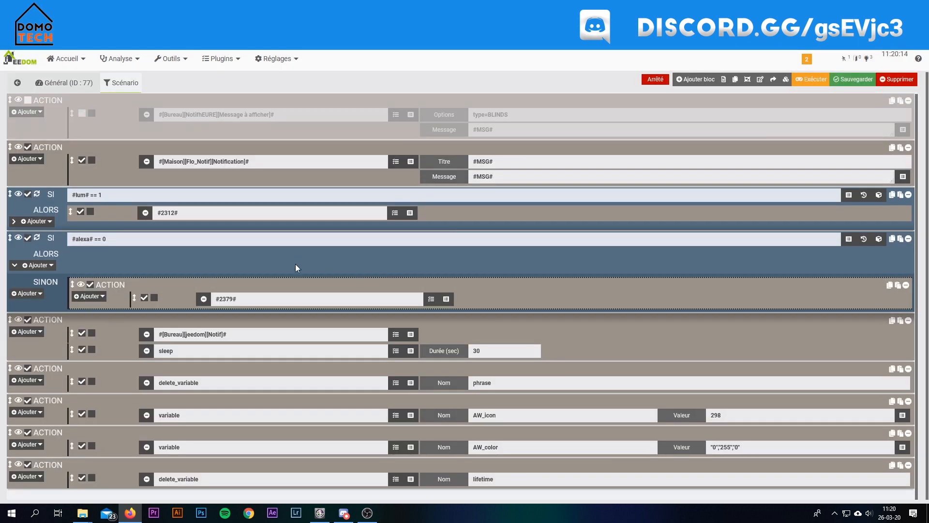
Step: Save the Centre de notifications scenario as a template named "Centre de notif" and close the template dialog
{"action": "left_click", "coordinate": [786, 79]}
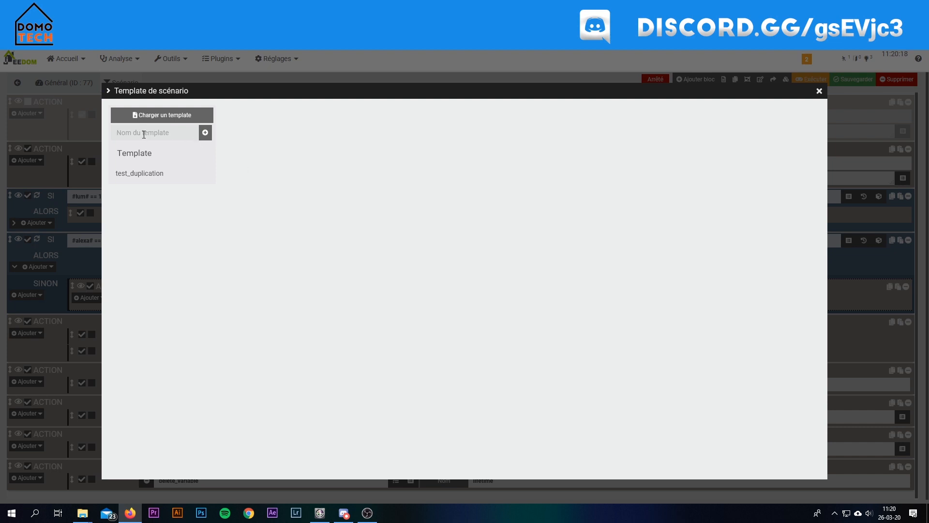
{"action": "type", "text": "Centre de notif"}
{"action": "left_click", "coordinate": [203, 135]}
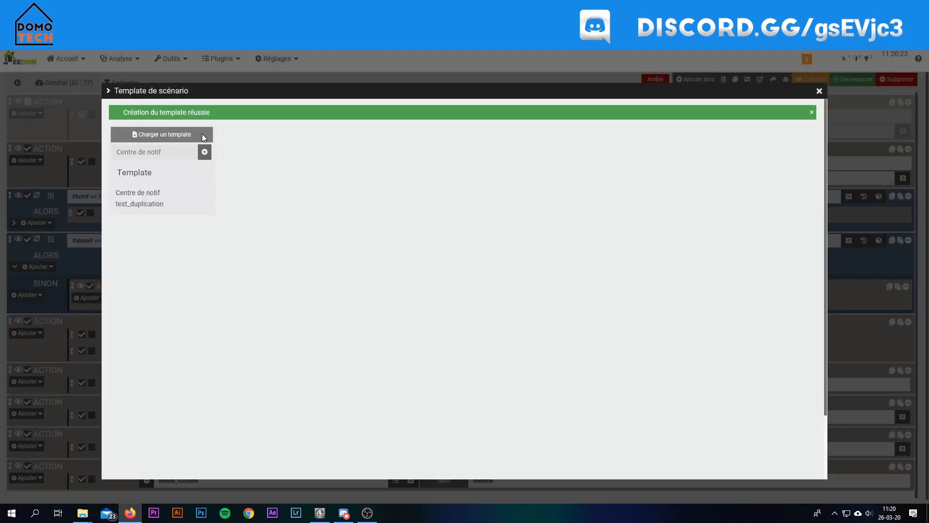
{"action": "left_click", "coordinate": [820, 92]}
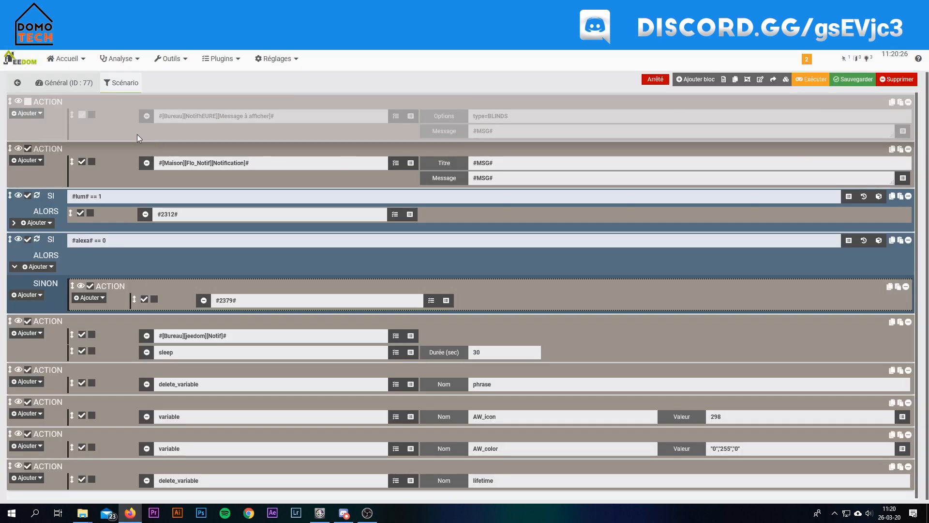
Step: Return to the scenario list and create a new scenario named "Centre de notif 2 test"
{"action": "left_click", "coordinate": [18, 88]}
{"action": "left_click", "coordinate": [40, 111]}
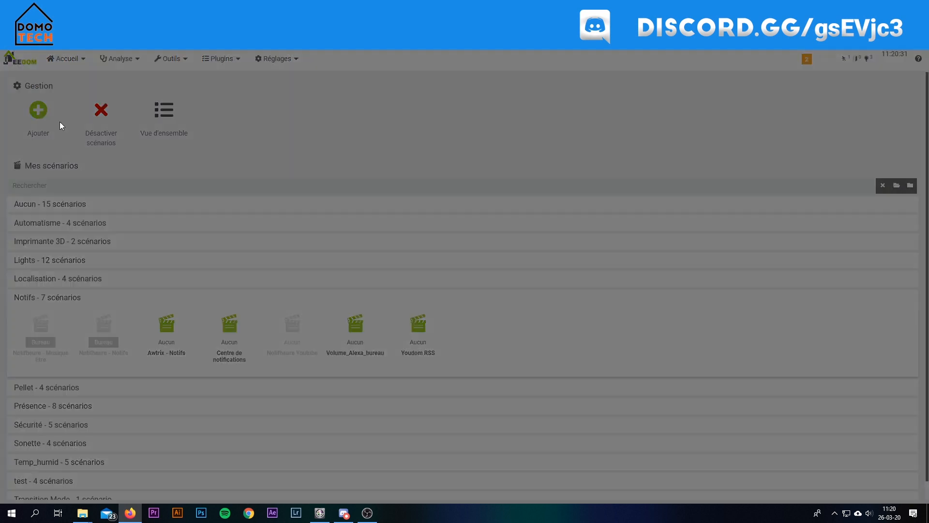
{"action": "left_click", "coordinate": [423, 100]}
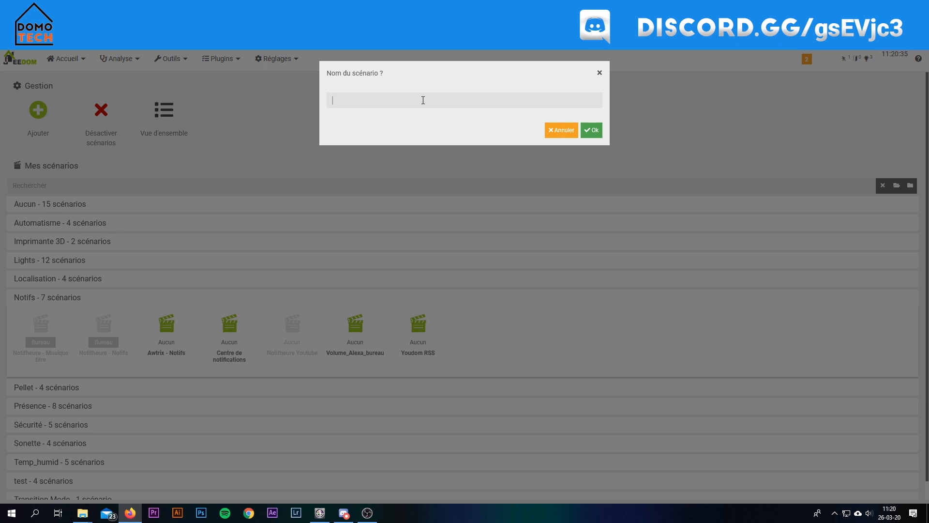
{"action": "type", "text": "Centre de notif 2 test"}
{"action": "left_click", "coordinate": [591, 130]}
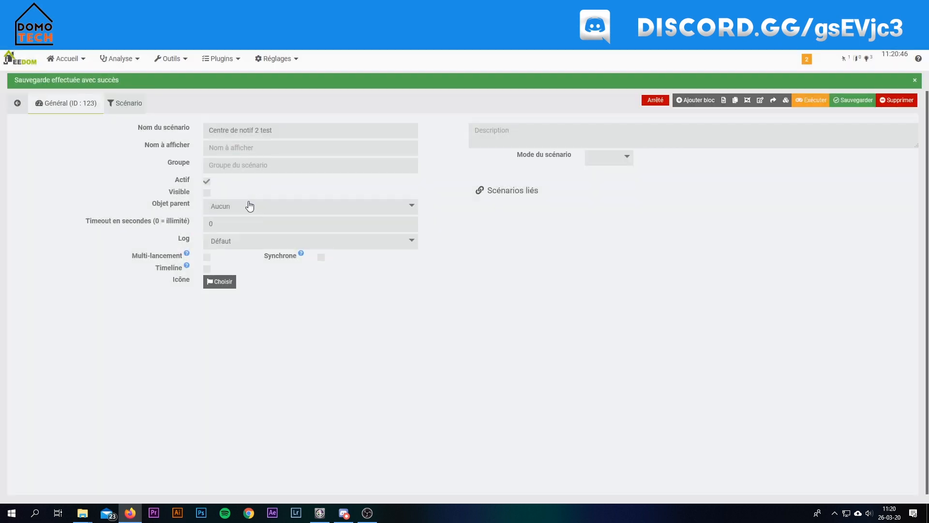
Step: Set the new scenario's parent object to test and its group to test, and save it
{"action": "left_click", "coordinate": [250, 206]}
{"action": "type", "text": "test"}
{"action": "key", "text": "Return"}
{"action": "left_click", "coordinate": [267, 167]}
{"action": "type", "text": "test"}
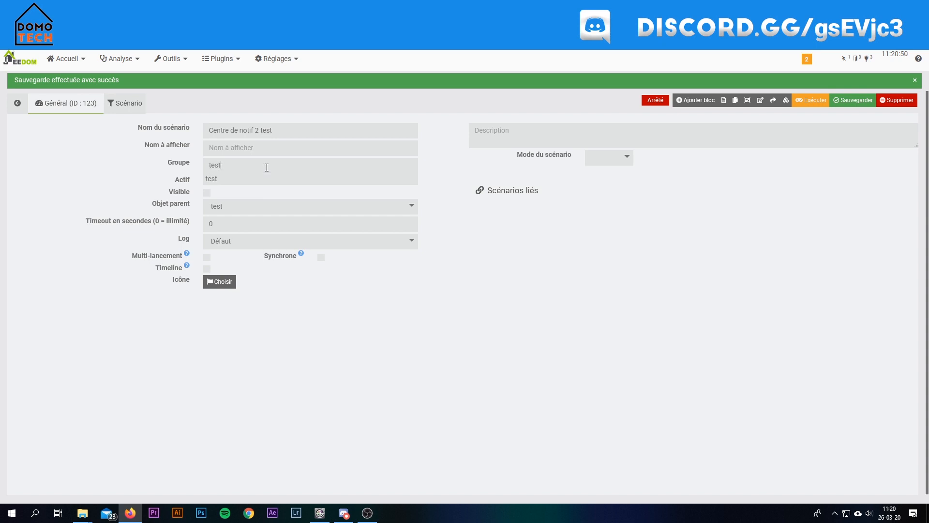
{"action": "left_click", "coordinate": [271, 179]}
{"action": "left_click", "coordinate": [844, 101]}
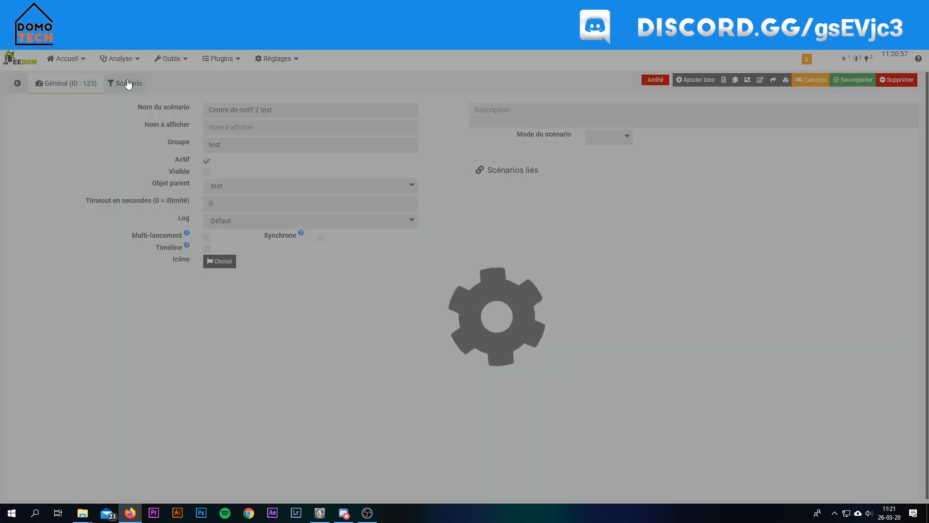
Step: Examine the Centre de notif template's parameters and the equipment choices for its Message à afficher command, without applying the template
{"action": "left_click", "coordinate": [128, 84]}
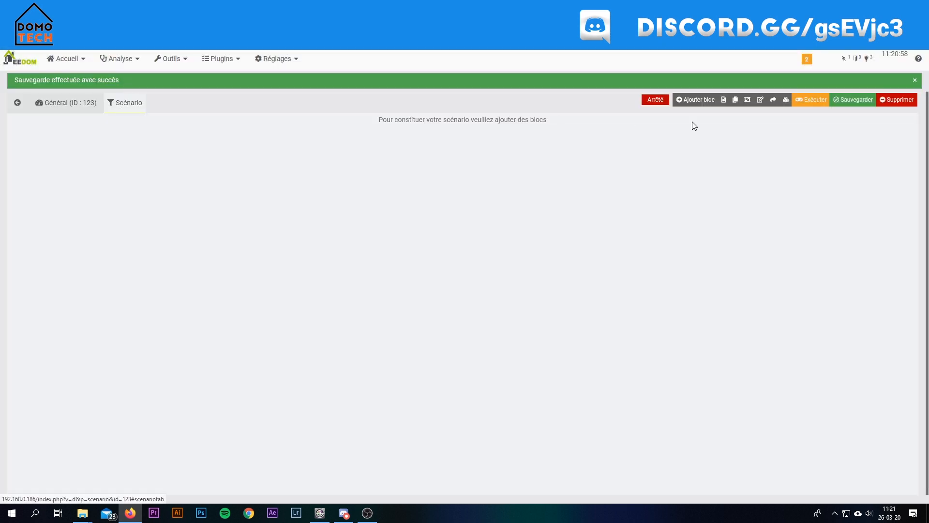
{"action": "left_click", "coordinate": [787, 100]}
{"action": "left_click", "coordinate": [148, 178]}
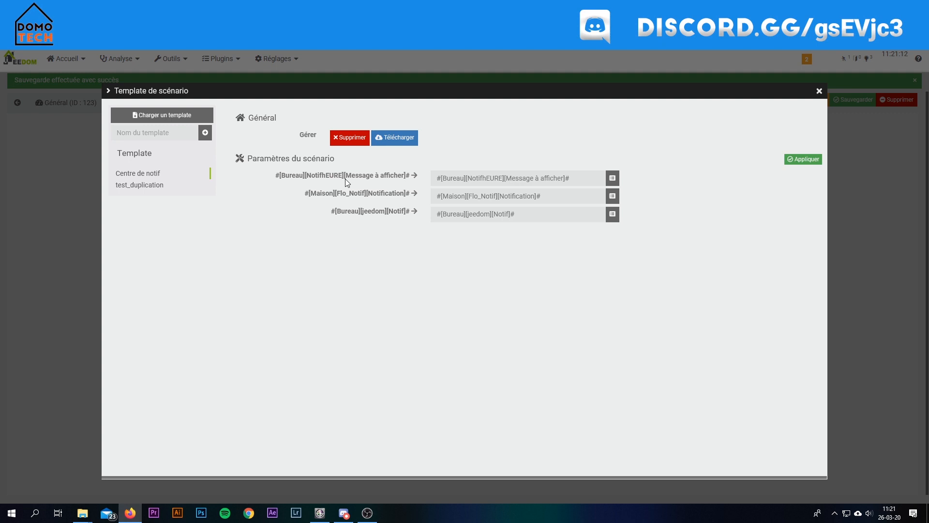
{"action": "left_click", "coordinate": [612, 178]}
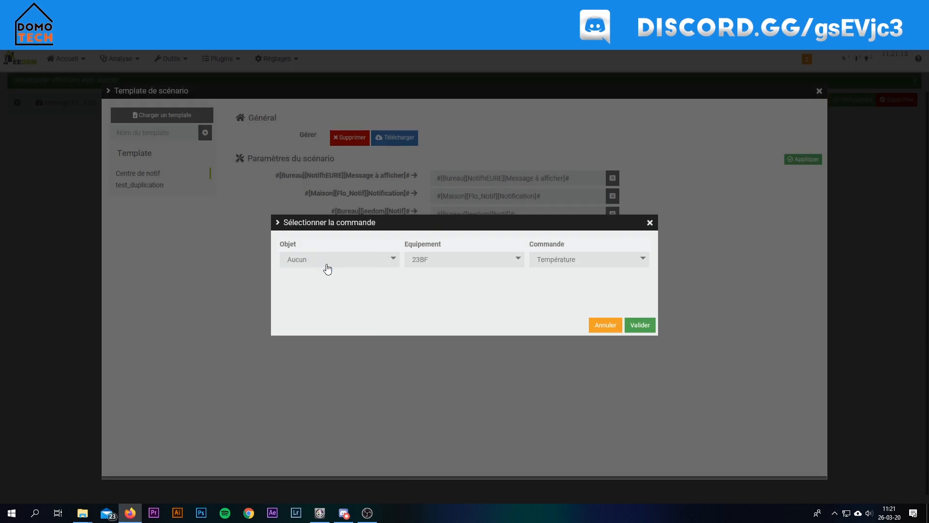
{"action": "left_click", "coordinate": [442, 264]}
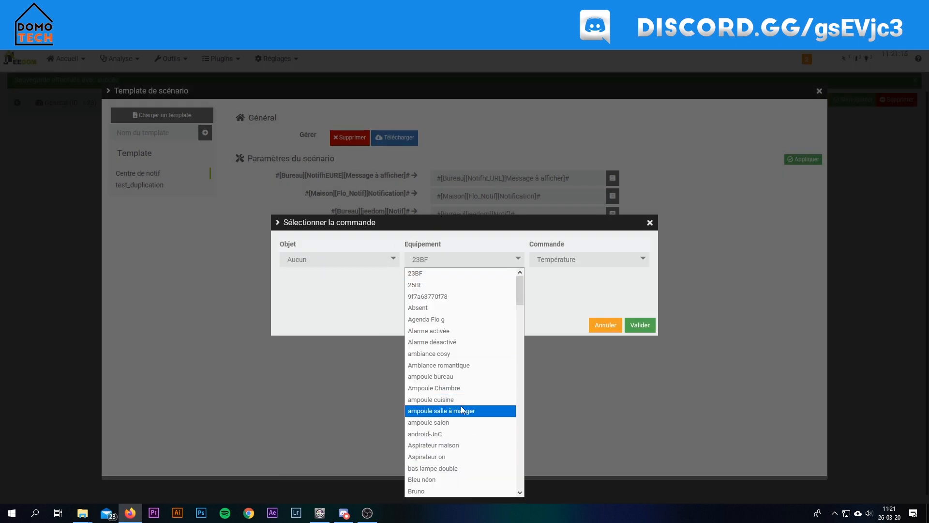
{"action": "left_click", "coordinate": [556, 292]}
{"action": "left_click", "coordinate": [593, 323]}
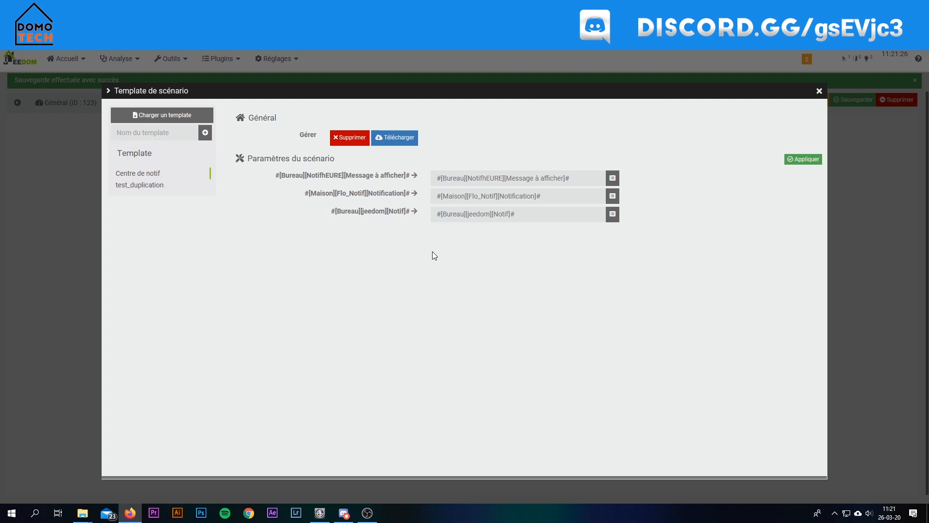
{"action": "left_click", "coordinate": [819, 91]}
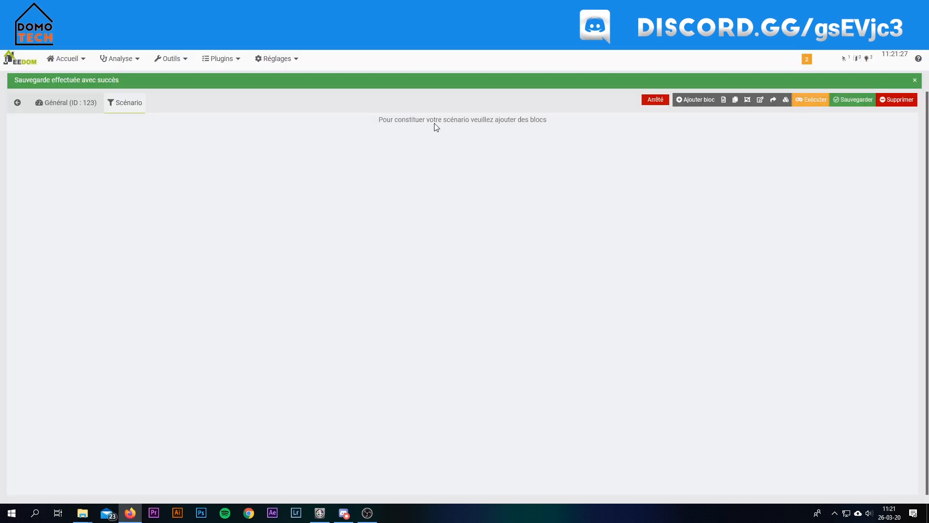
Step: View the original motion sensor scenario's condition and action, and return to the blocks of Centre de notif 2 test
{"action": "left_click", "coordinate": [77, 109]}
{"action": "left_click", "coordinate": [125, 102]}
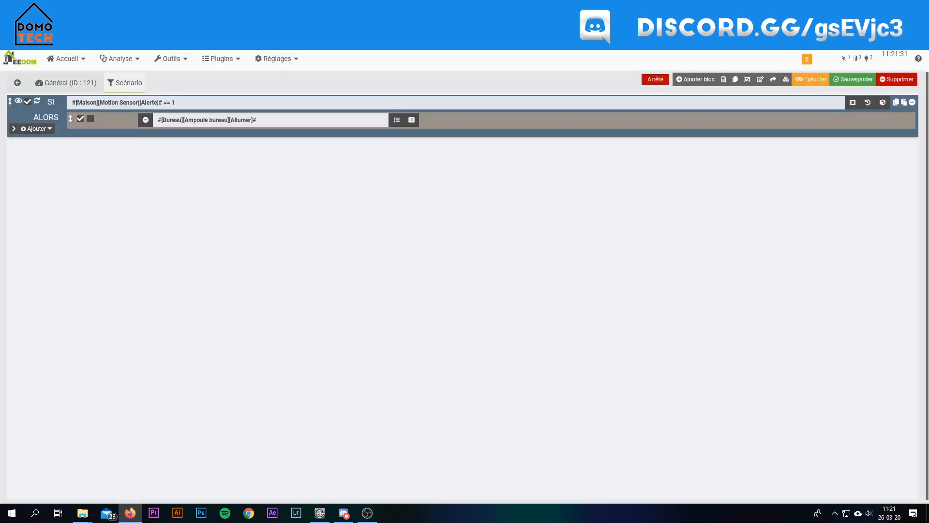
{"action": "left_click", "coordinate": [174, 7]}
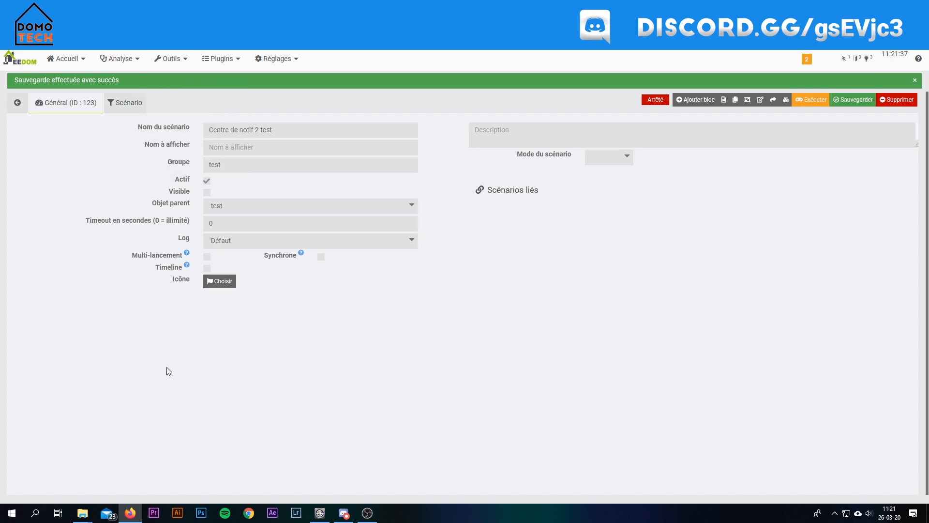
{"action": "left_click", "coordinate": [139, 106]}
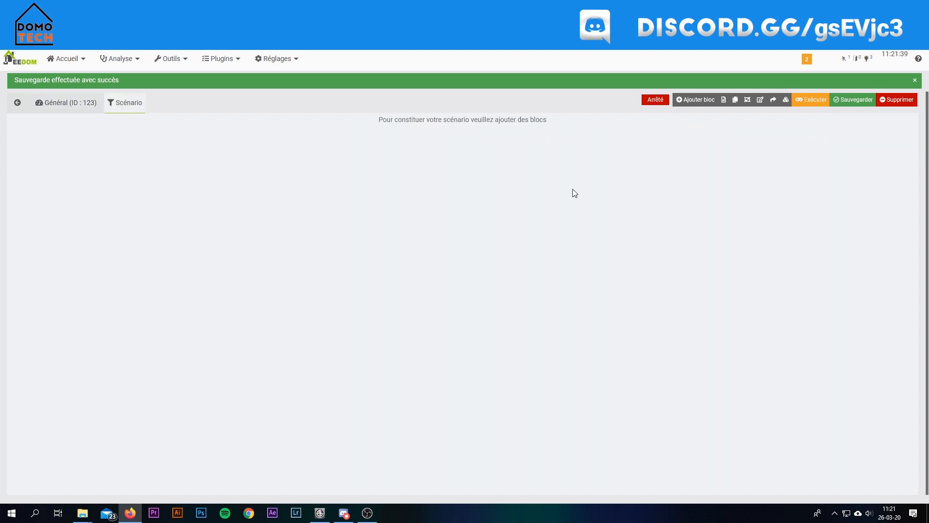
Step: Review the parameters of the Centre de notif template again and close the template window without applying it
{"action": "left_click", "coordinate": [786, 99]}
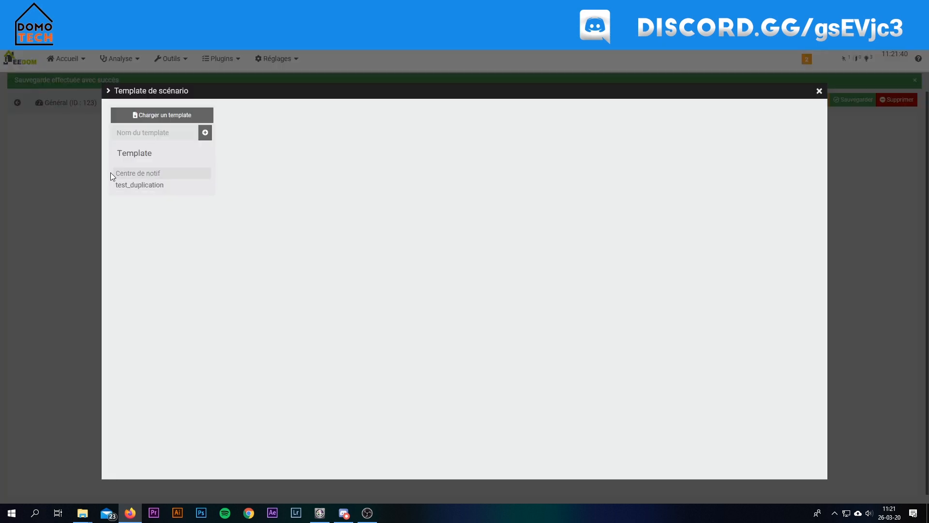
{"action": "left_click", "coordinate": [141, 175]}
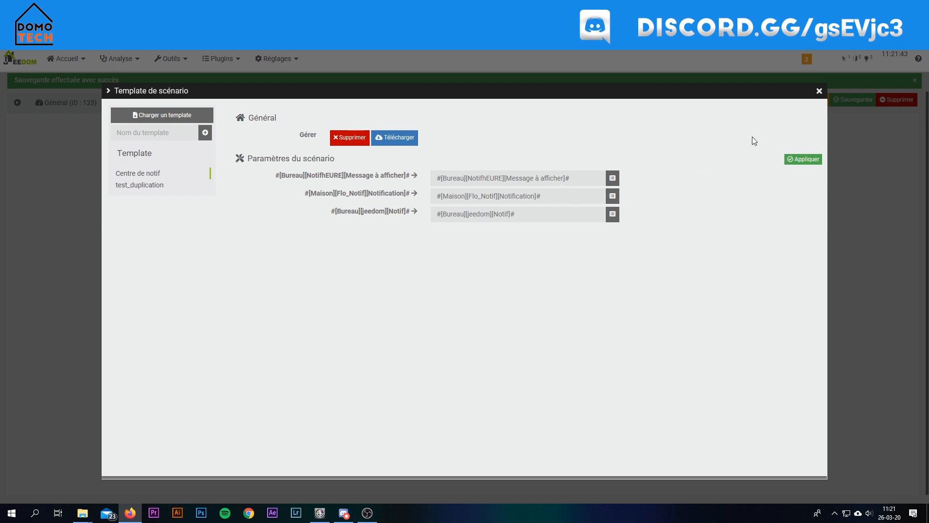
{"action": "left_click", "coordinate": [819, 91]}
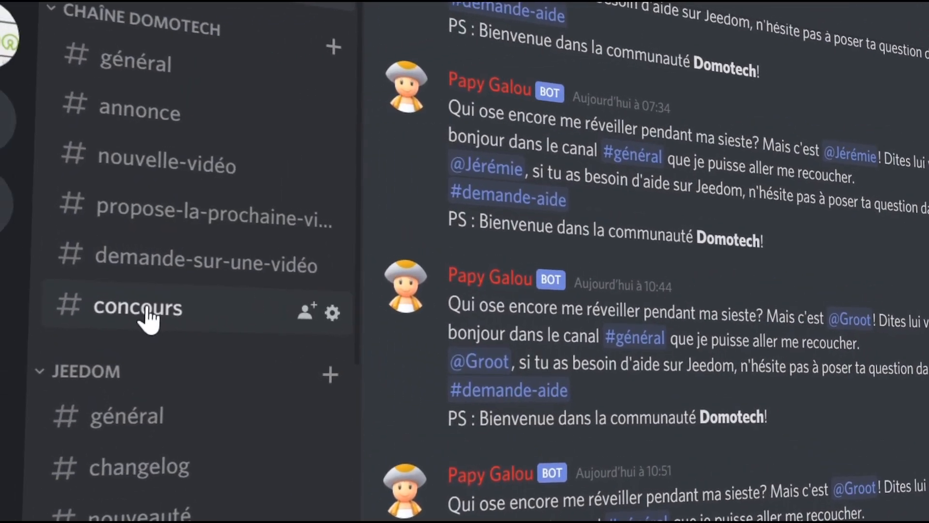
Step: In the Domotech server on Discord, post "J'ai vraiment besoin d'aide" in the demande-aide channel
{"action": "scroll", "coordinate": [145, 315], "scroll_direction": "down", "scroll_amount": 5}
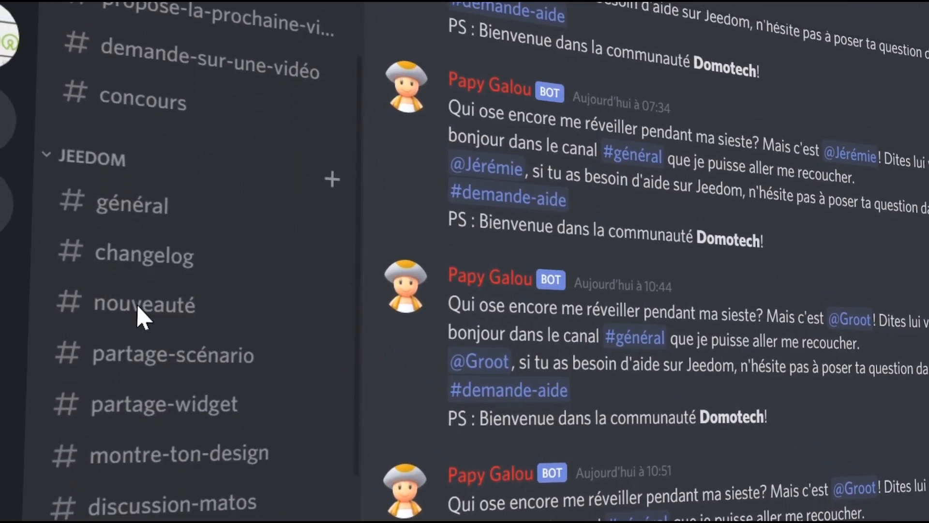
{"action": "scroll", "coordinate": [143, 315], "scroll_direction": "down", "scroll_amount": 5}
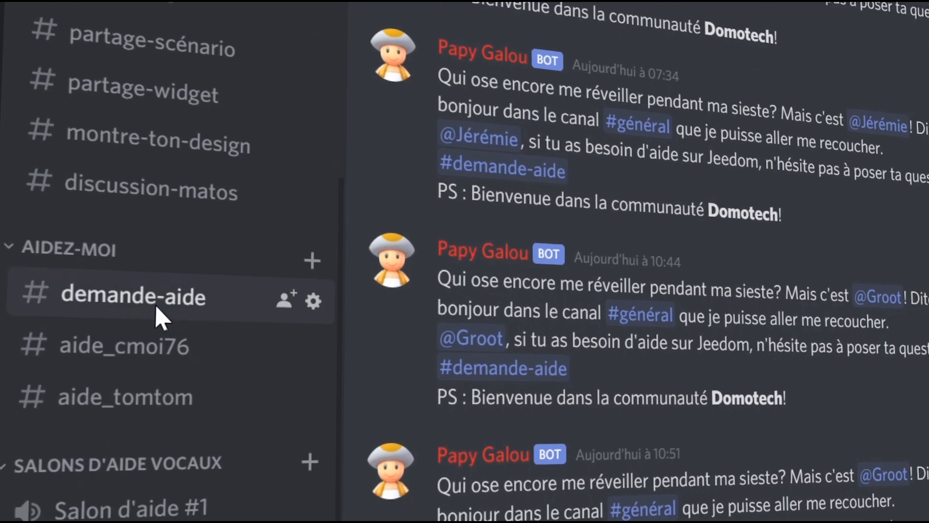
{"action": "left_click", "coordinate": [193, 337]}
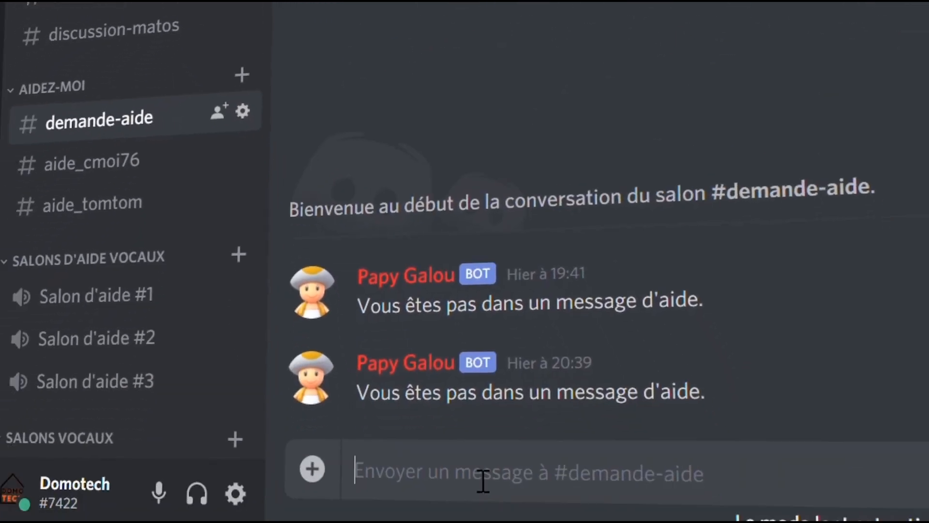
{"action": "type", "text": "J'ai vraiment besoin d'aide"}
{"action": "key", "text": "Return"}
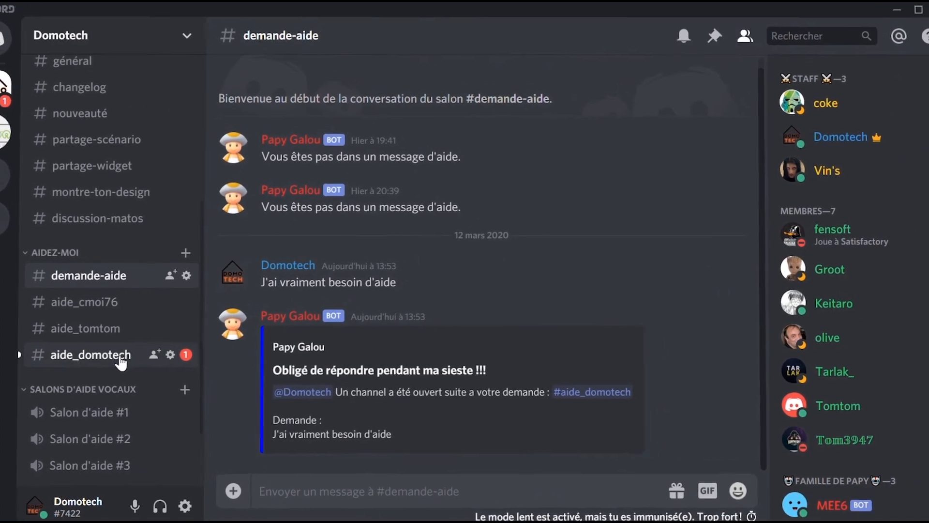
Step: Open the aide_domotech help channel and write the message "Comment je peux t'aider sur ton canal personnalisé"
{"action": "left_click", "coordinate": [122, 359]}
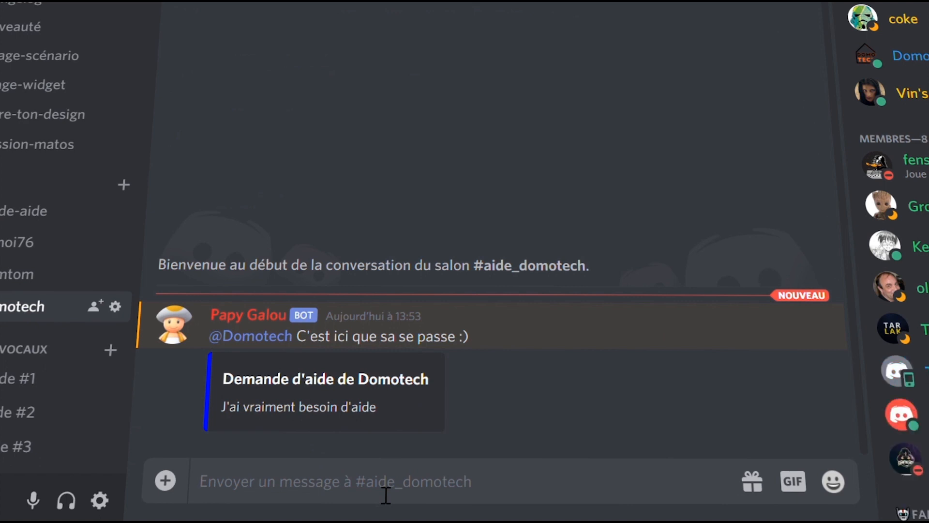
{"action": "type", "text": "Comment je peux t"}
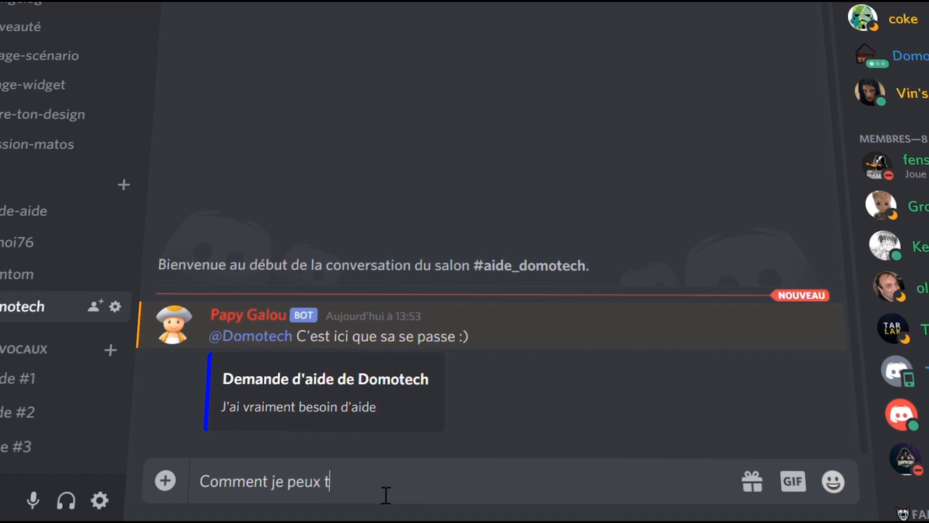
{"action": "type", "text": "'aider sur ton canal personnal"}
{"action": "type", "text": "isé"}
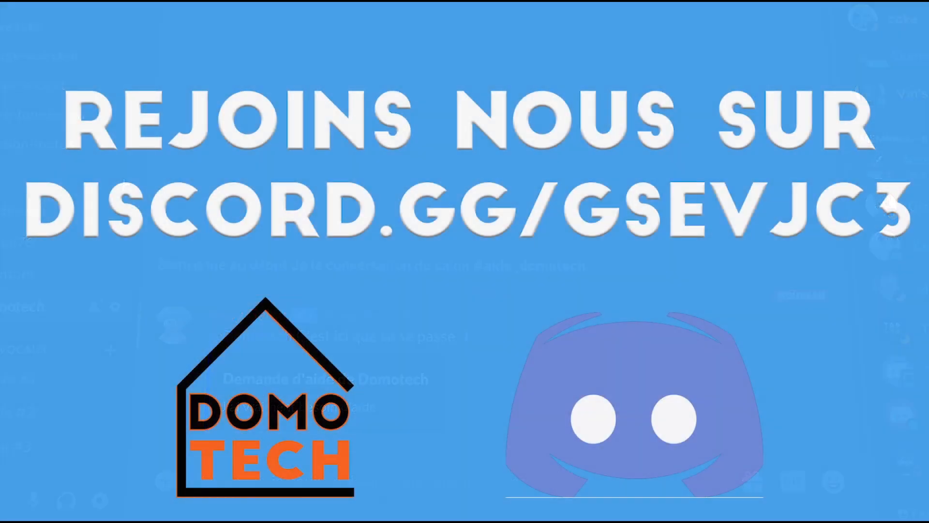